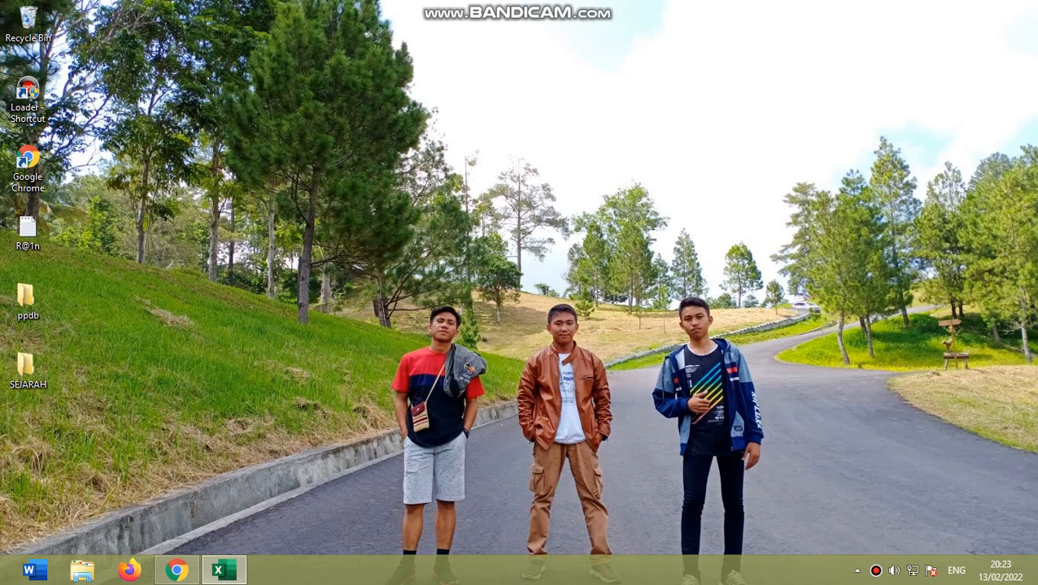
Step: Switch to the blank Excel workbook
{"action": "left_click", "coordinate": [218, 570]}
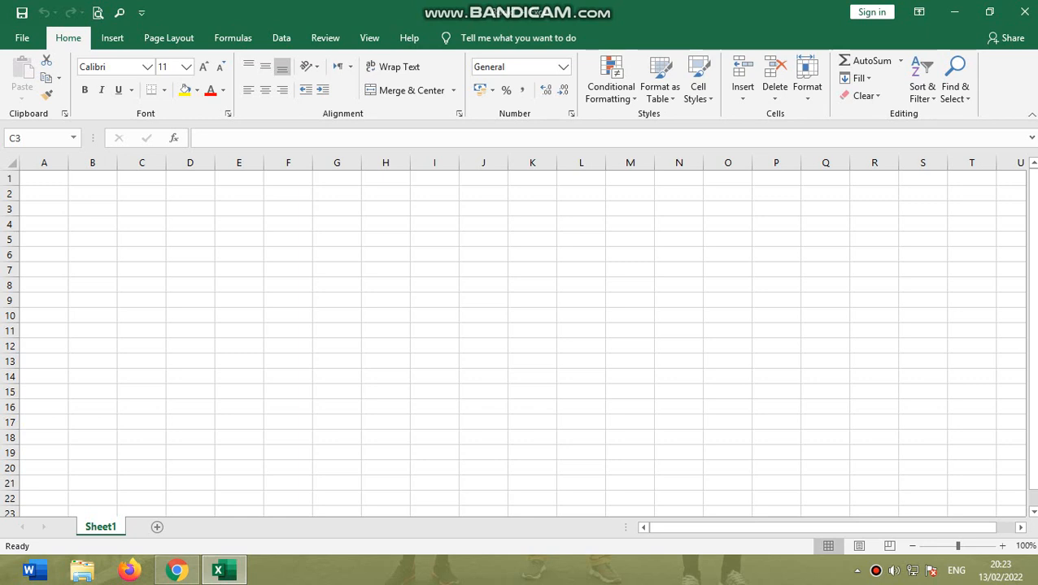
{"action": "left_click", "coordinate": [92, 209]}
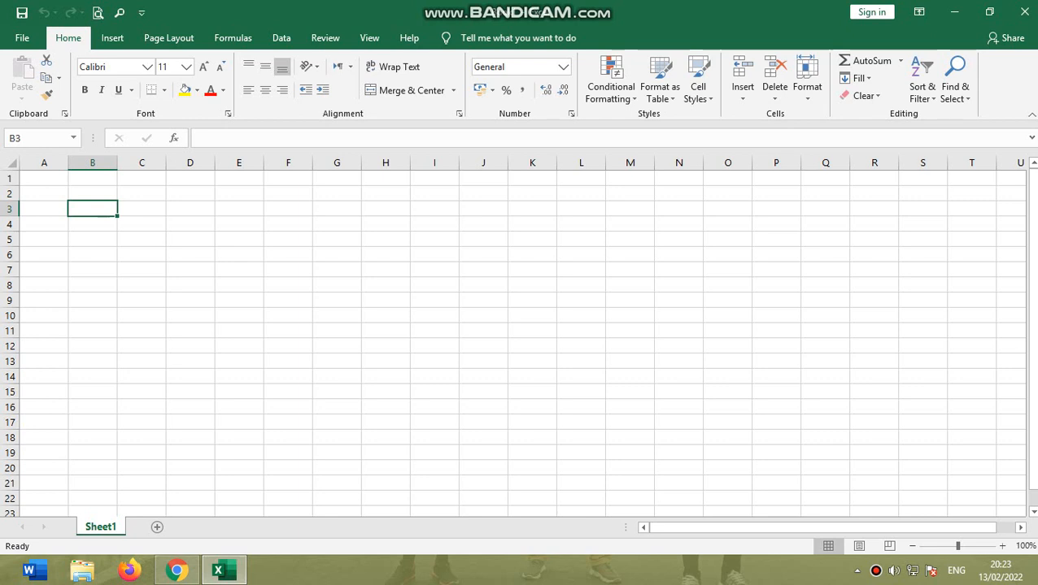
{"action": "left_click", "coordinate": [142, 209]}
{"action": "left_click", "coordinate": [191, 225]}
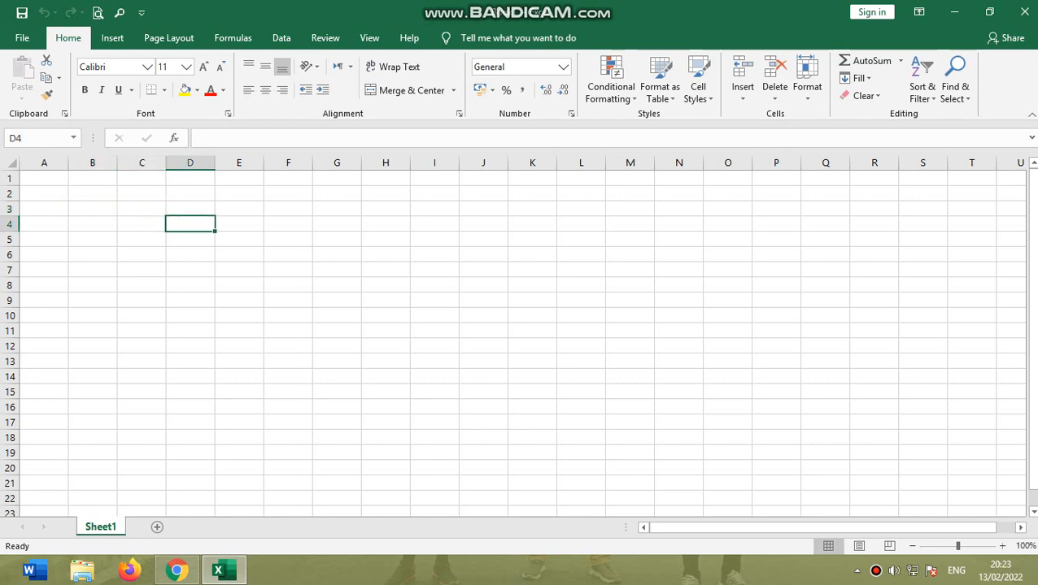
{"action": "left_click", "coordinate": [141, 225]}
{"action": "left_click", "coordinate": [239, 239]}
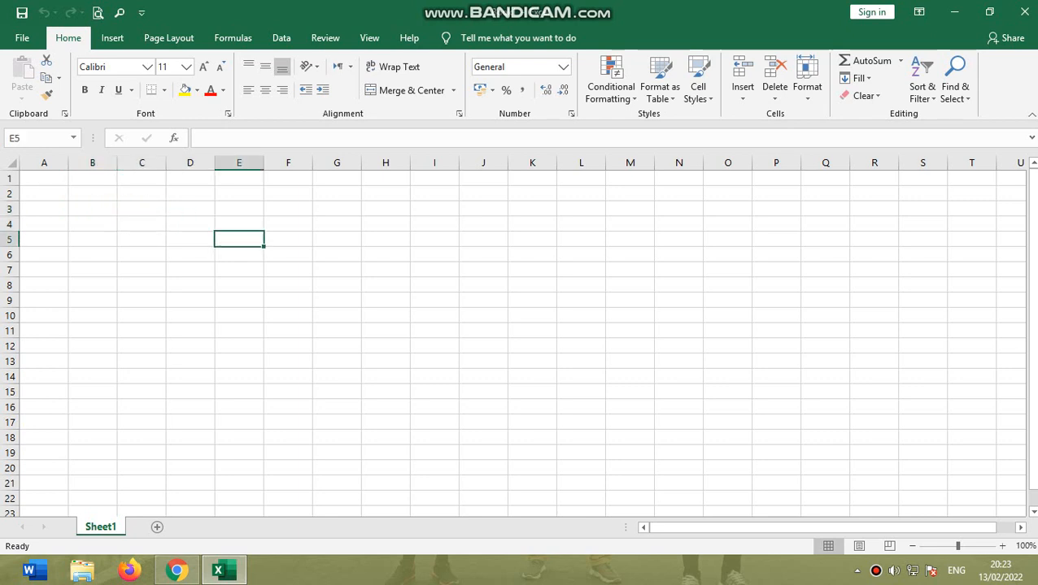
Step: Enter the table headers No in C4, Nama Siswa in D4 and Tugas in E4
{"action": "left_click", "coordinate": [142, 224]}
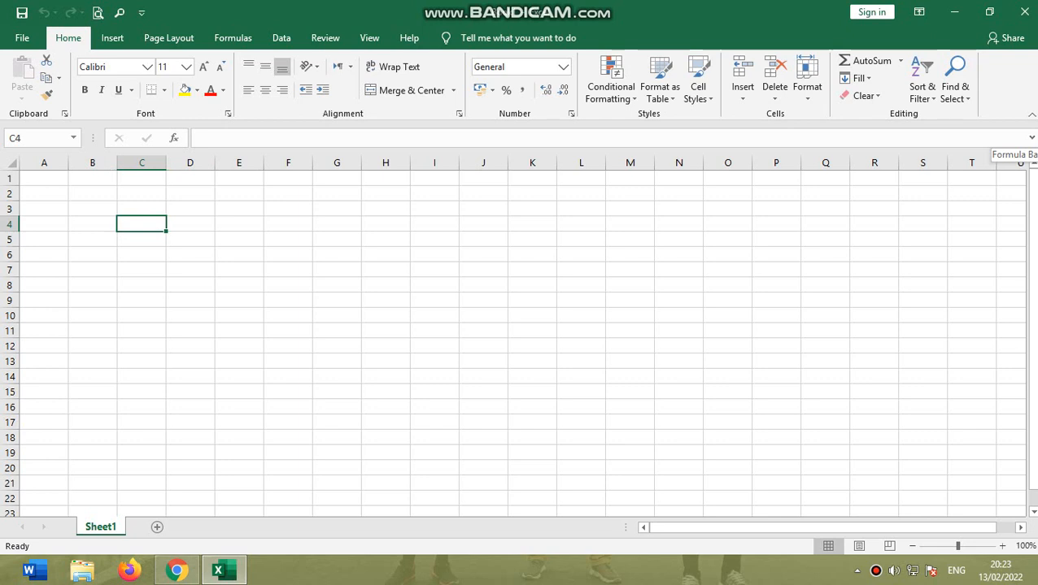
{"action": "type", "text": "No"}
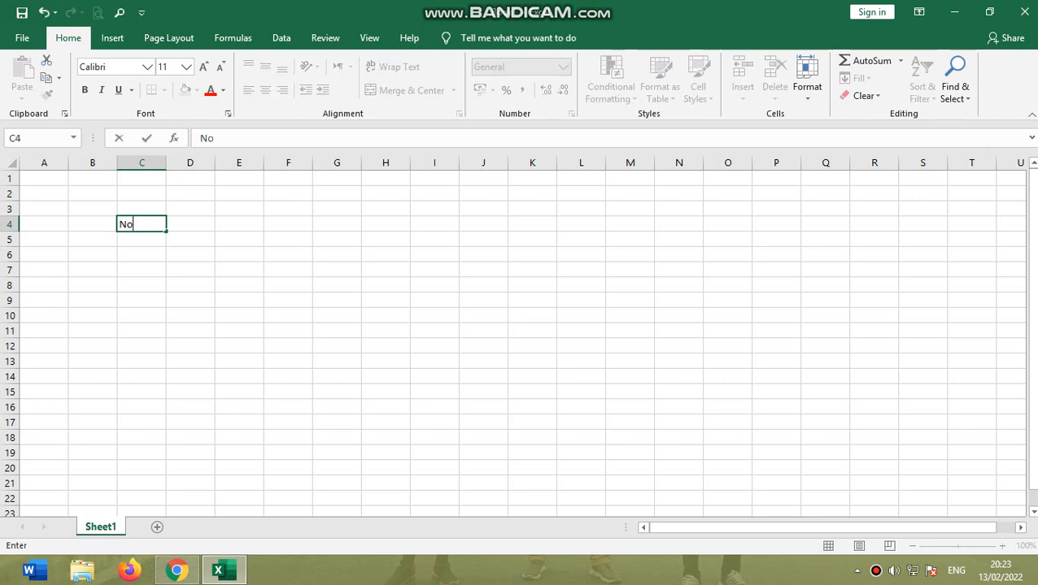
{"action": "key", "text": "Tab"}
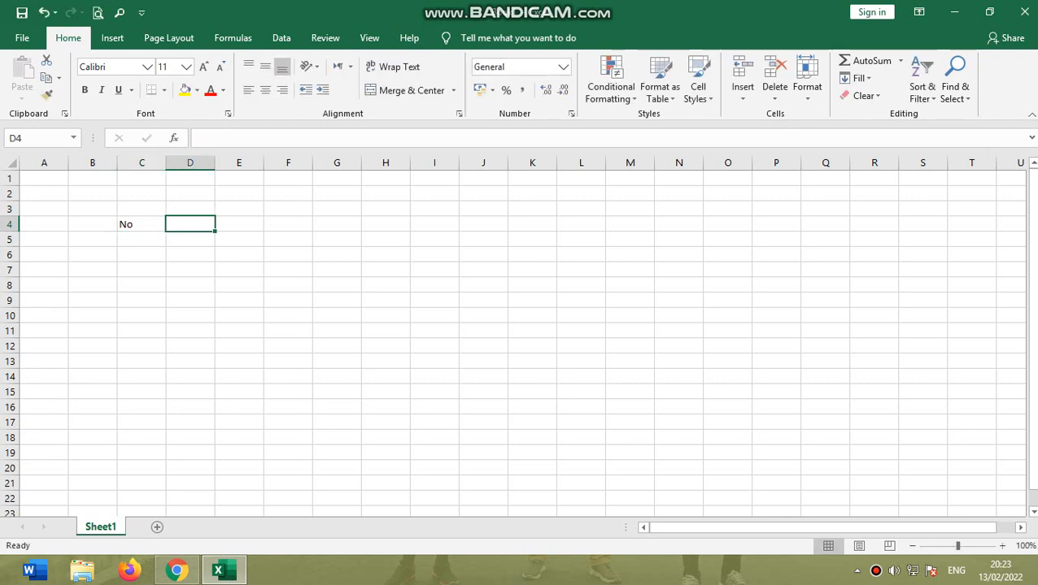
{"action": "type", "text": "Nama"}
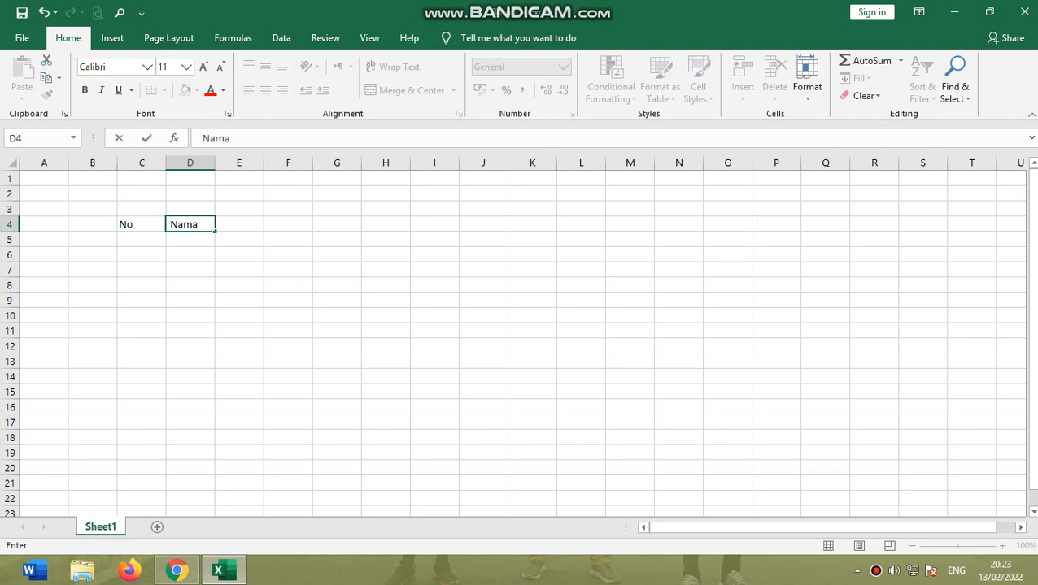
{"action": "type", "text": " Siswa"}
{"action": "key", "text": "Tab"}
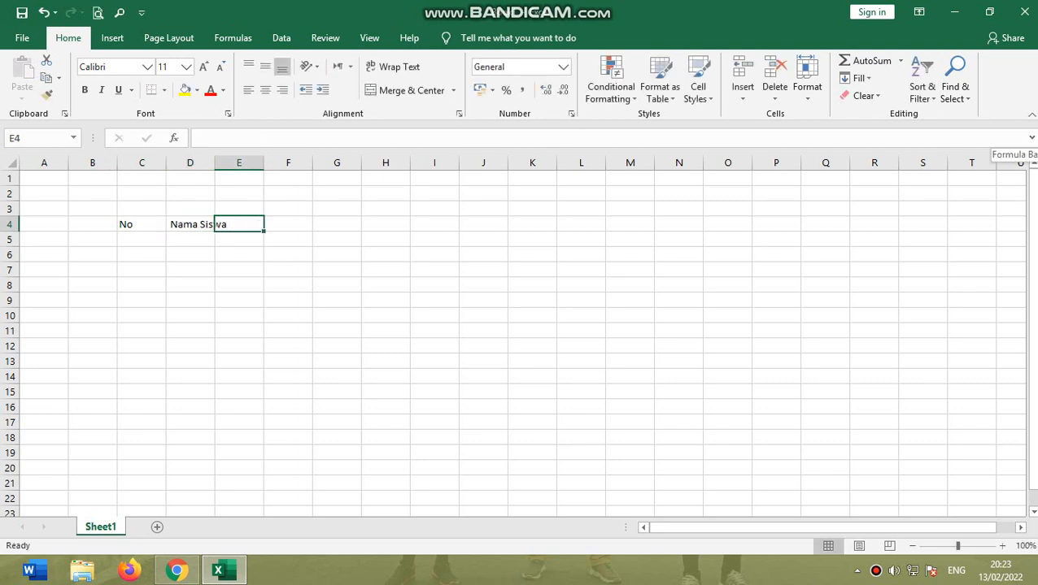
{"action": "type", "text": "Tugas"}
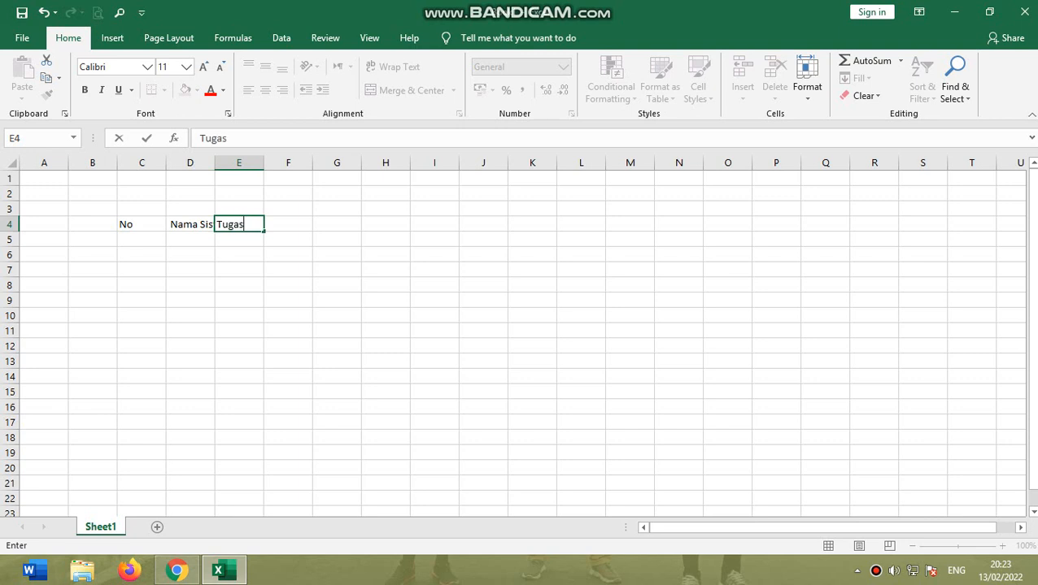
{"action": "key", "text": "Return"}
Step: Enter the subheaders Tugas 1 through Tugas 5 across cells E5 to I5, below the Tugas header
{"action": "type", "text": "Tug"}
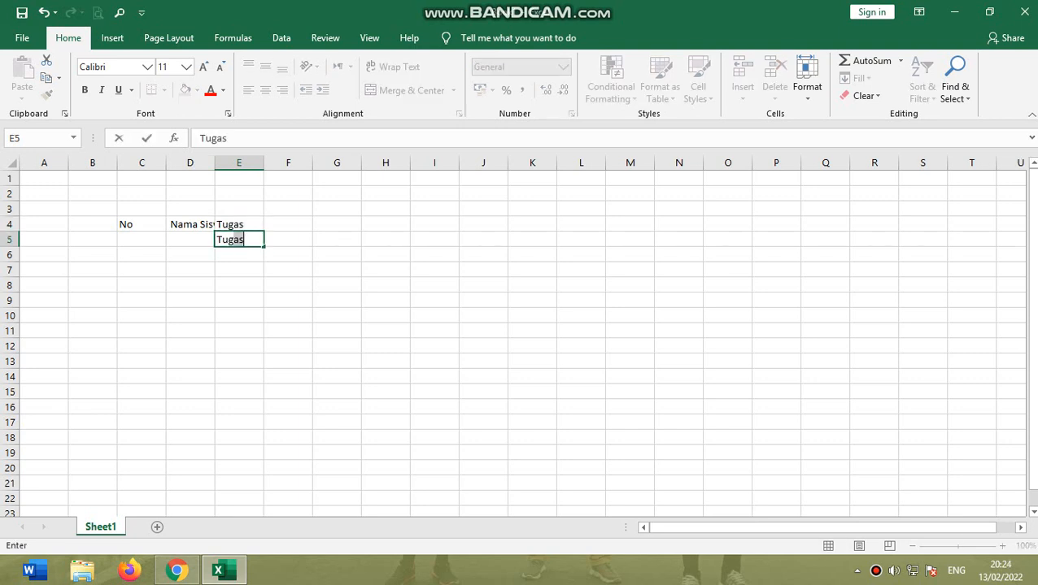
{"action": "type", "text": "as 1"}
{"action": "key", "text": "Tab"}
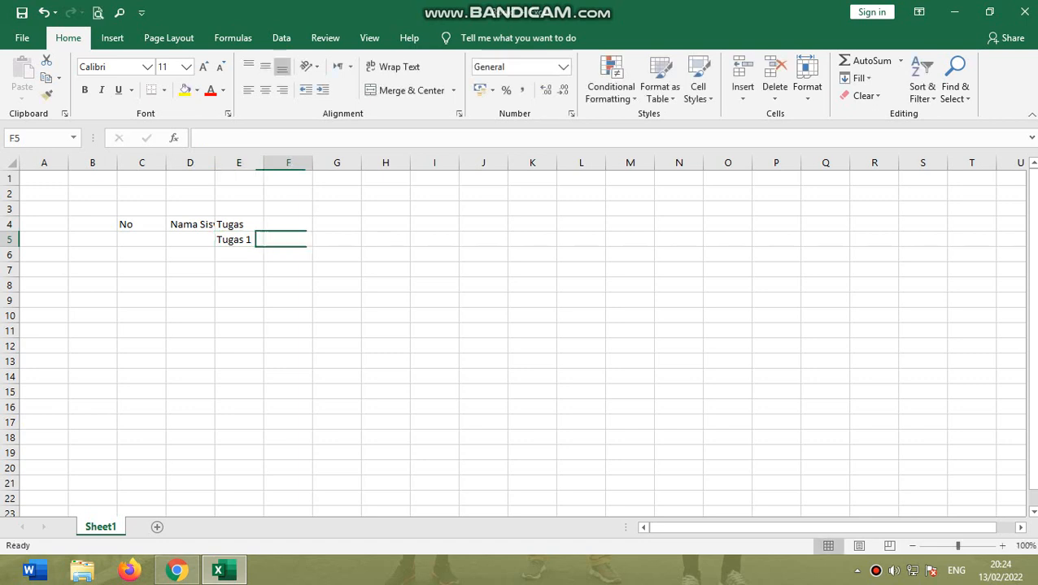
{"action": "type", "text": "Tugas 2"}
{"action": "key", "text": "Tab"}
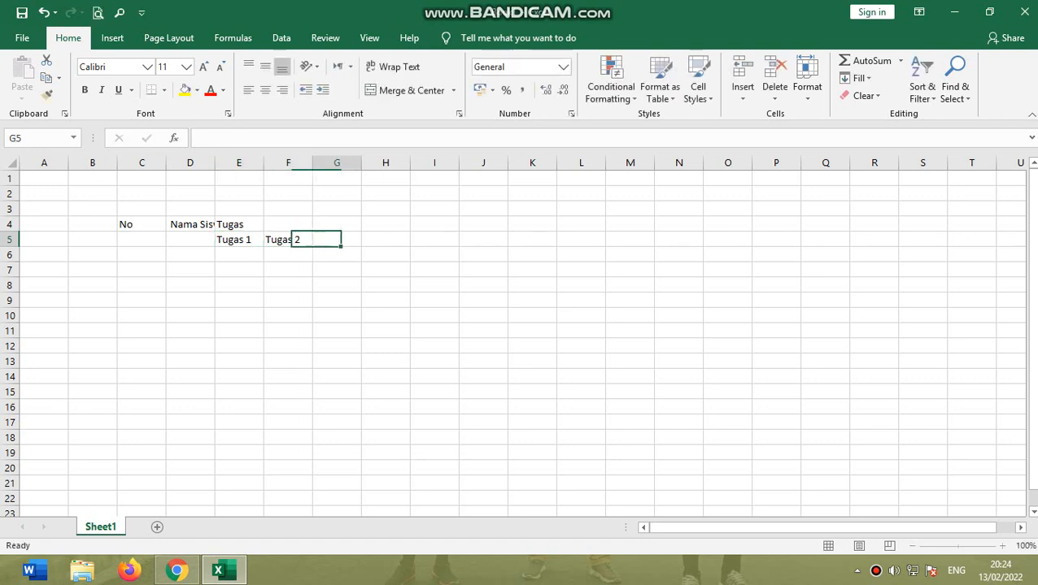
{"action": "type", "text": "Tugas "}
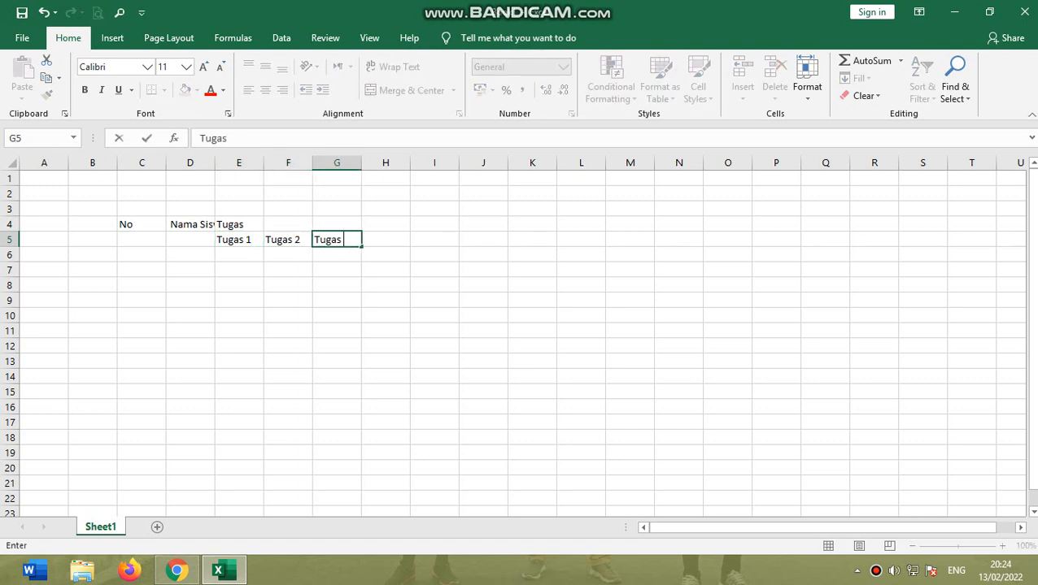
{"action": "type", "text": "3"}
{"action": "key", "text": "Tab"}
{"action": "type", "text": "T"}
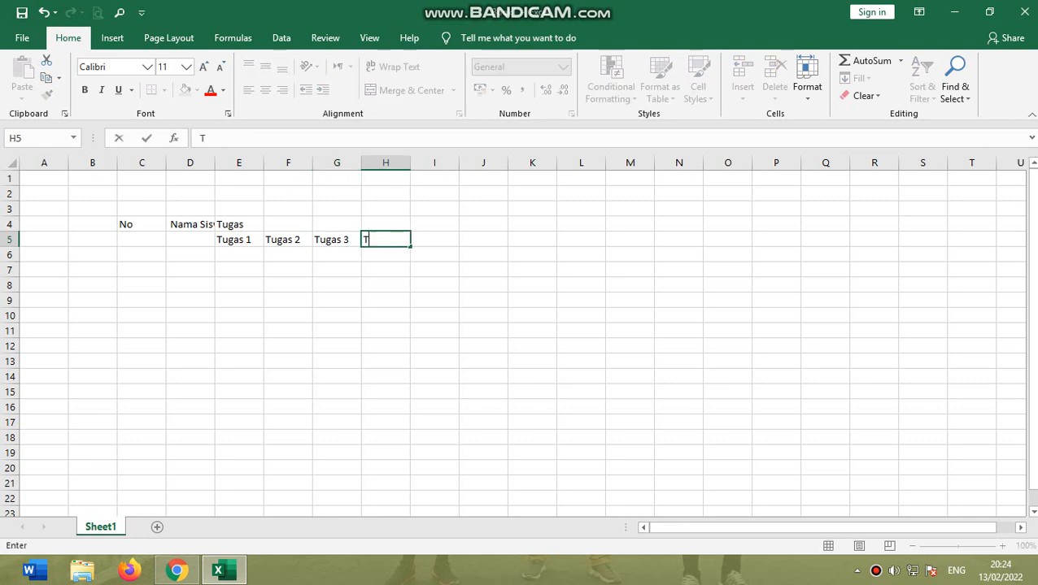
{"action": "type", "text": "ugas 4"}
{"action": "key", "text": "Tab"}
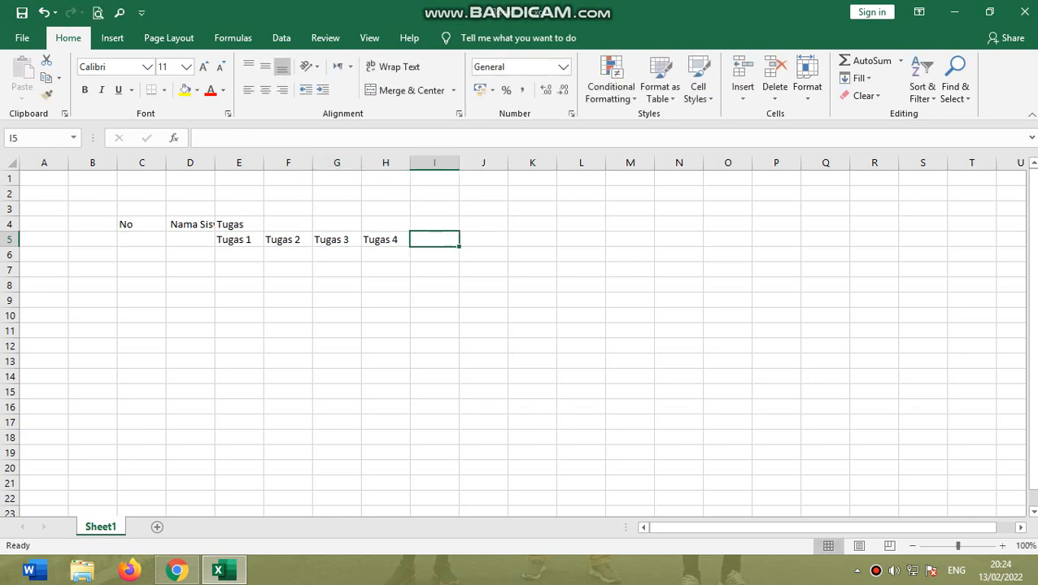
{"action": "type", "text": "Tugas 5"}
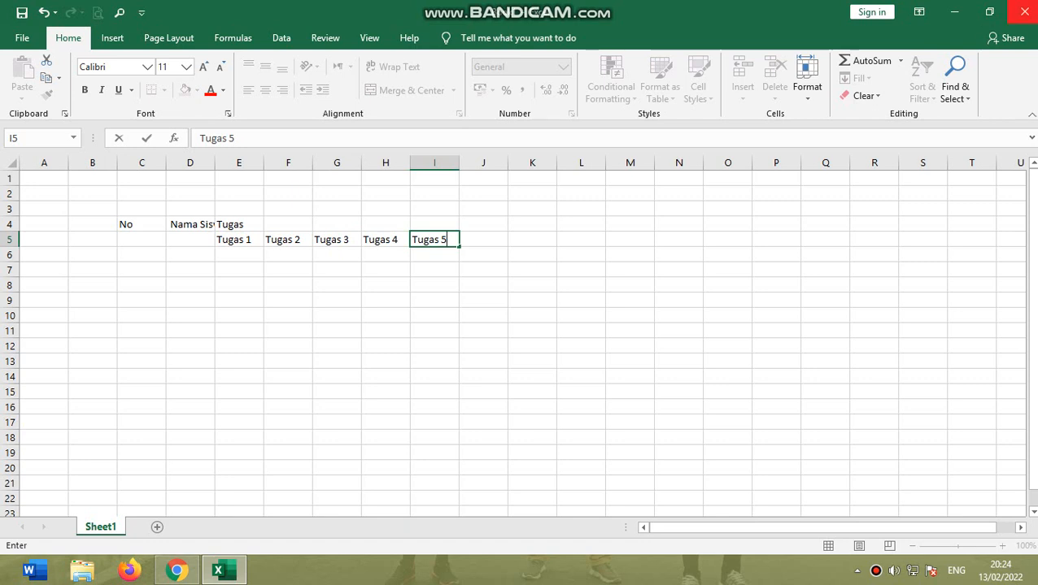
{"action": "key", "text": "Tab"}
Step: Add the headers Total in J5 and Nilai Rata-rata in K5
{"action": "type", "text": "To"}
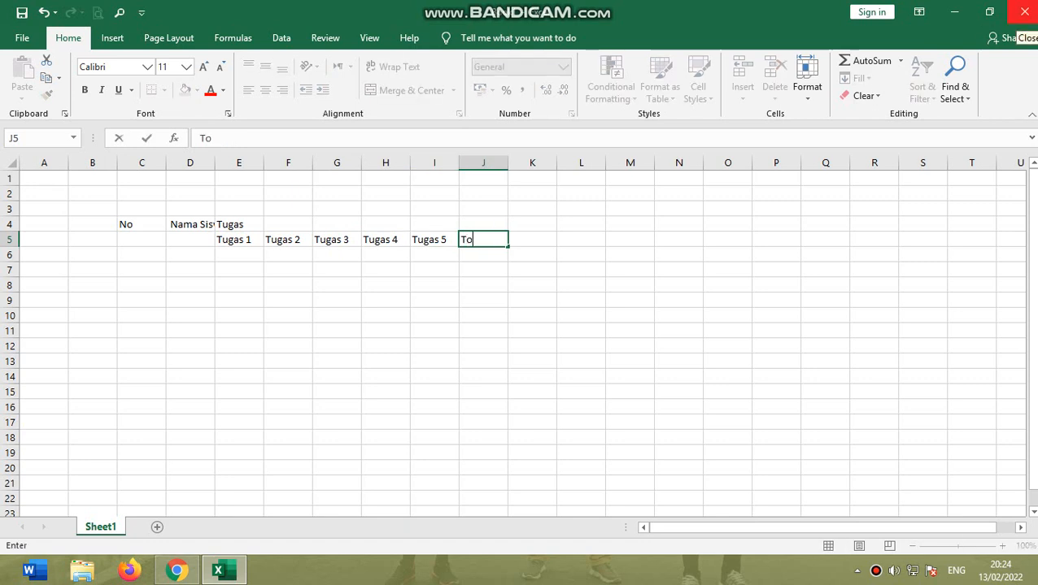
{"action": "type", "text": "tal"}
{"action": "key", "text": "Tab"}
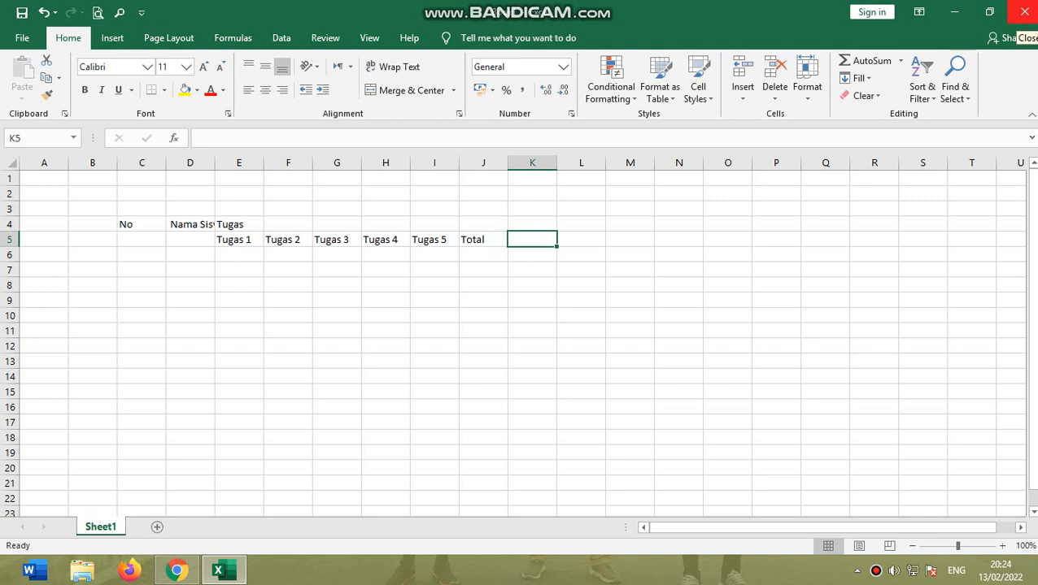
{"action": "type", "text": "Nilai"}
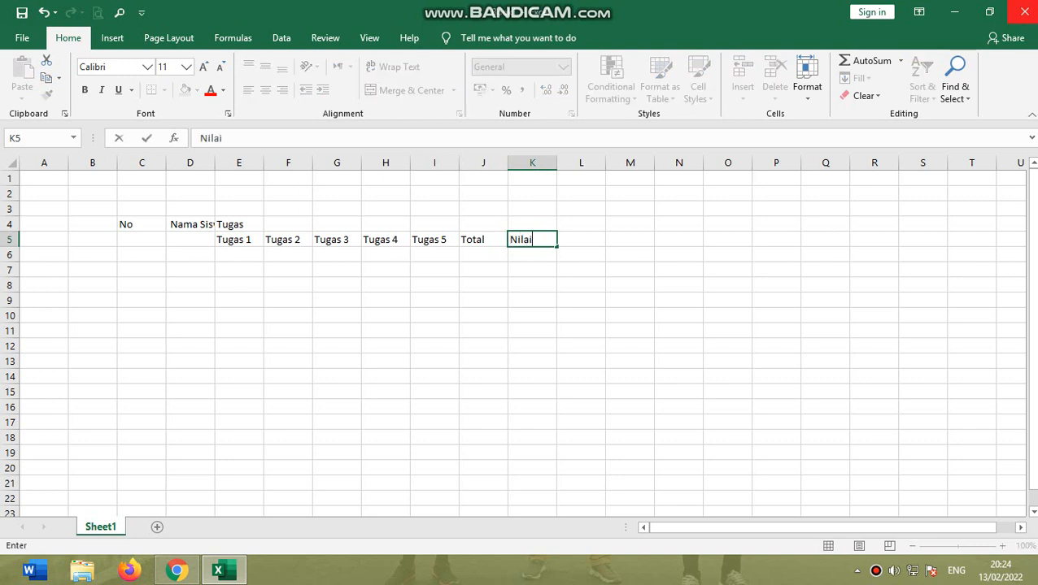
{"action": "type", "text": " Rata-rata"}
{"action": "key", "text": "Tab"}
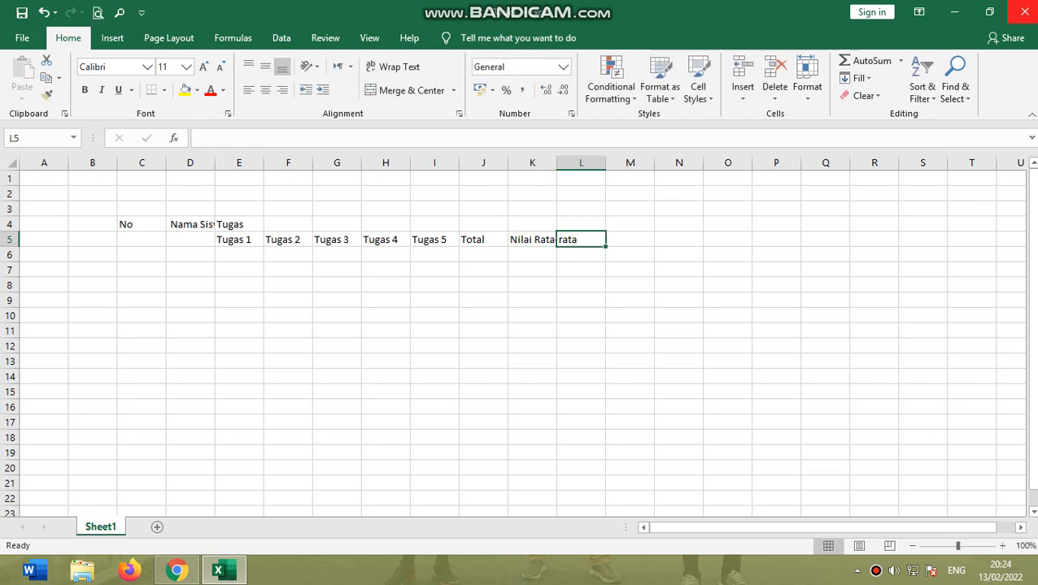
Step: Complete the header row with Nilai UAS in L5, Total in M5 and Rata-Rata in N5
{"action": "type", "text": "N"}
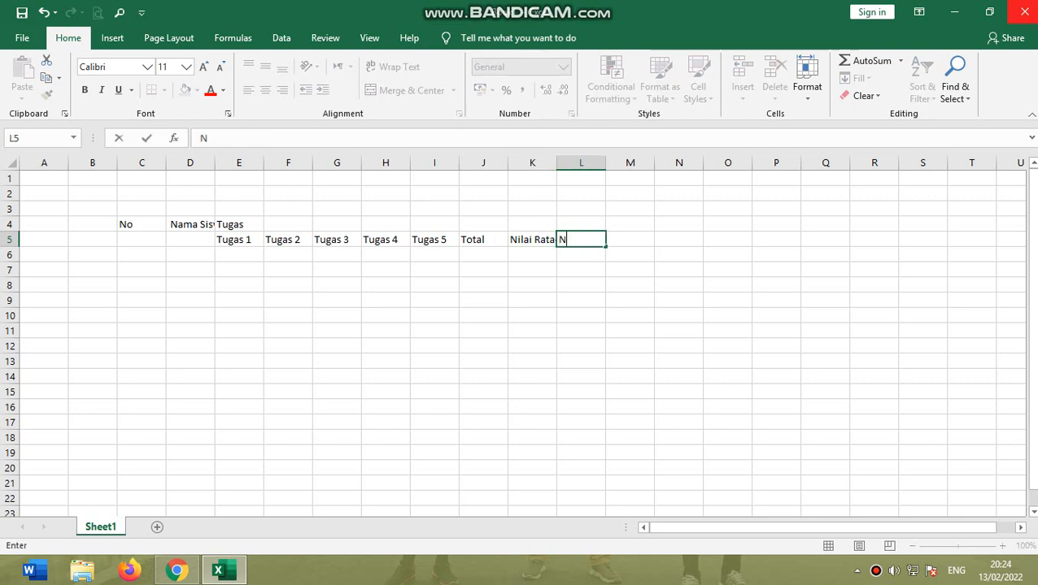
{"action": "type", "text": "ilai UAs"}
{"action": "key", "text": "BackSpace"}
{"action": "type", "text": "S"}
{"action": "key", "text": "Tab"}
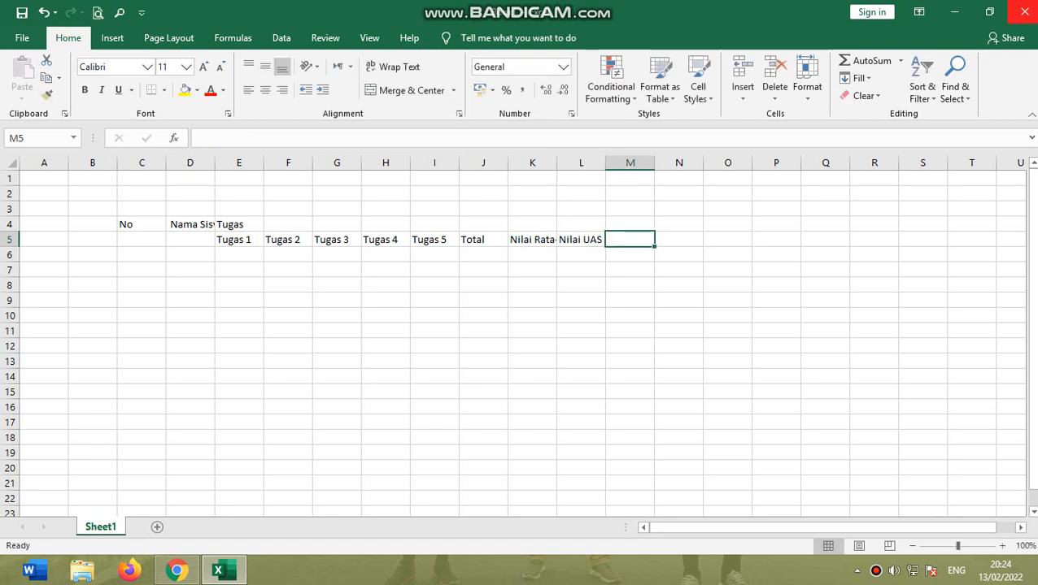
{"action": "type", "text": "Total"}
{"action": "key", "text": "Tab"}
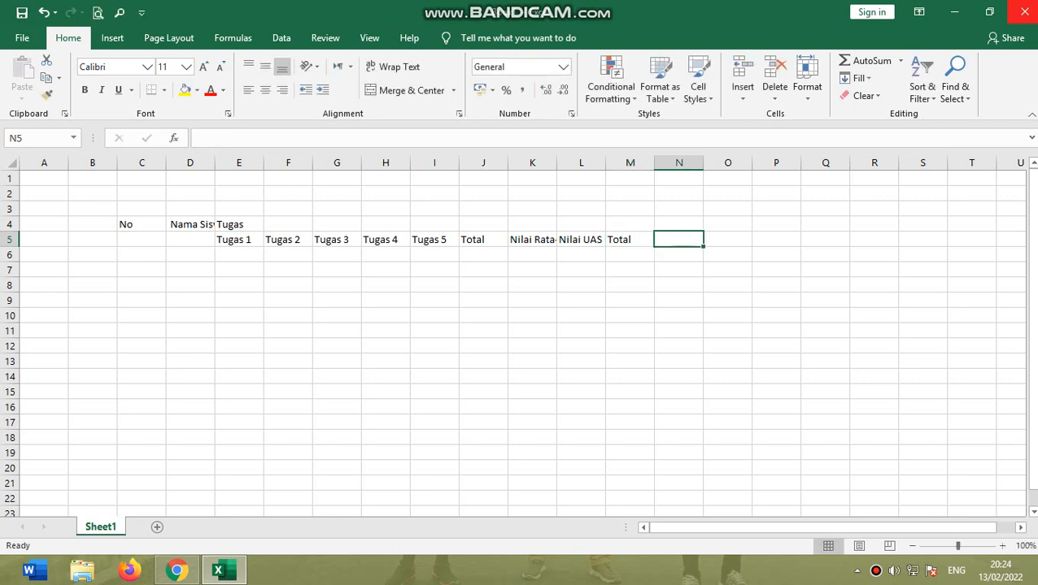
{"action": "type", "text": "Rata-Raa"}
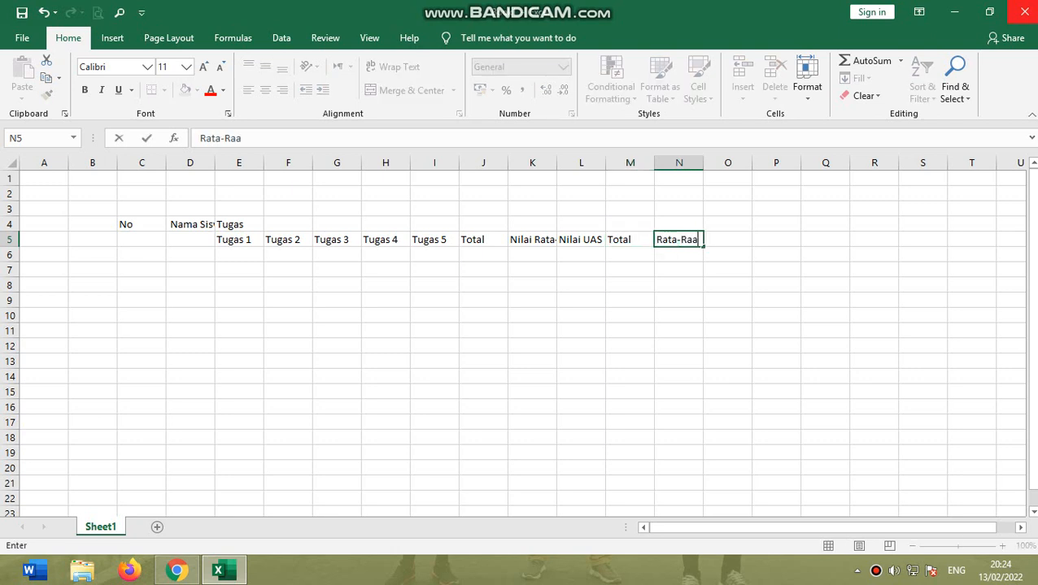
{"action": "key", "text": "BackSpace"}
{"action": "type", "text": "ta"}
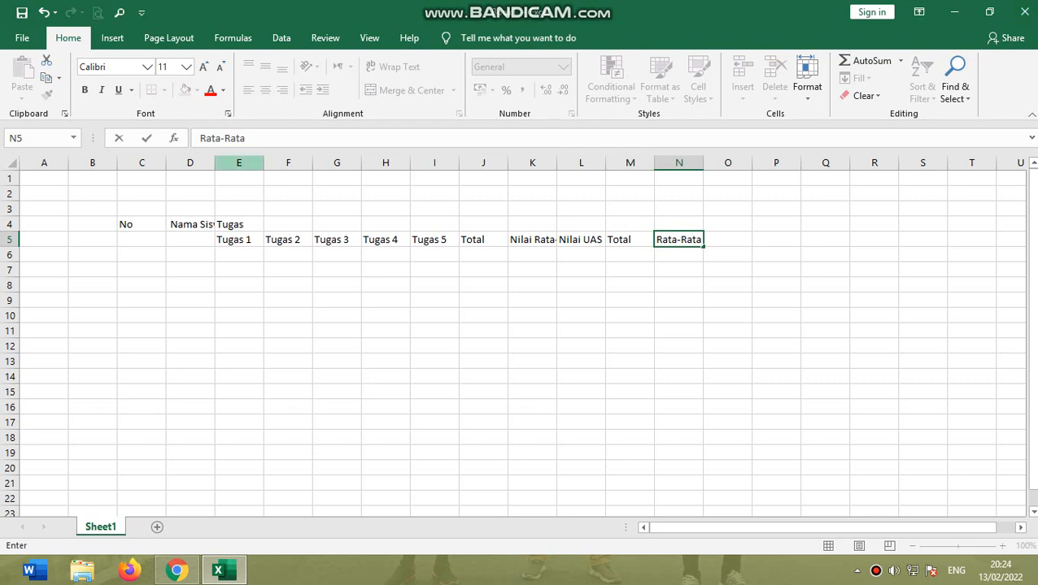
{"action": "left_click", "coordinate": [238, 240]}
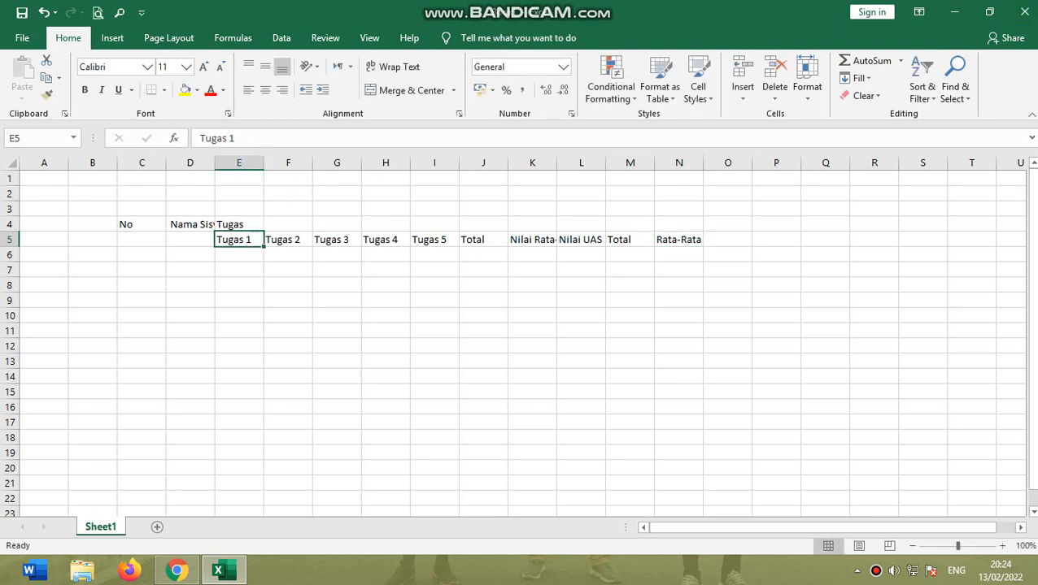
{"action": "key", "text": "Right"}
{"action": "key", "text": "Right"}
{"action": "key", "text": "Right"}
{"action": "key", "text": "Right"}
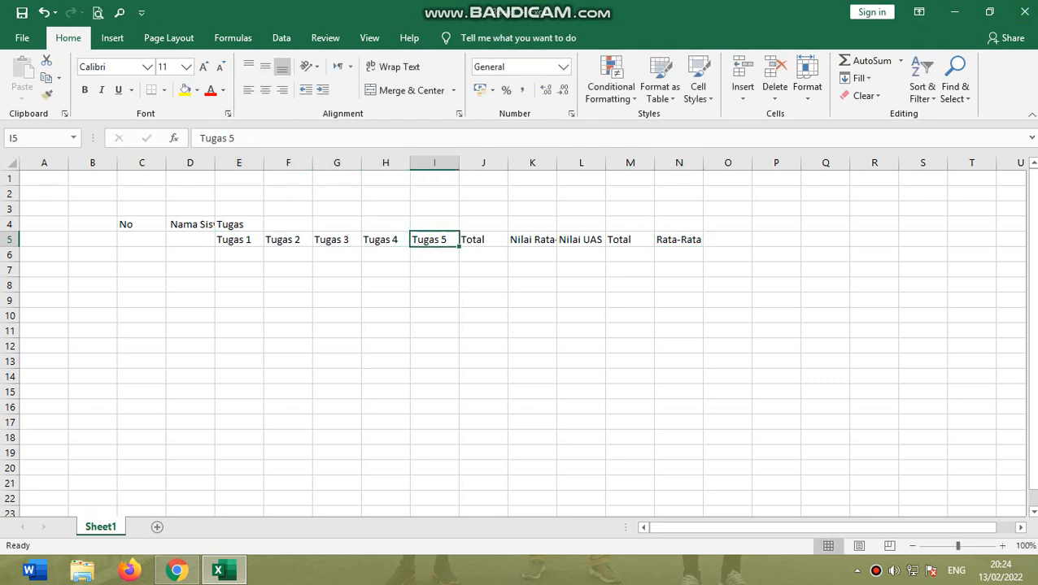
{"action": "left_click", "coordinate": [238, 240]}
{"action": "key", "text": "Right"}
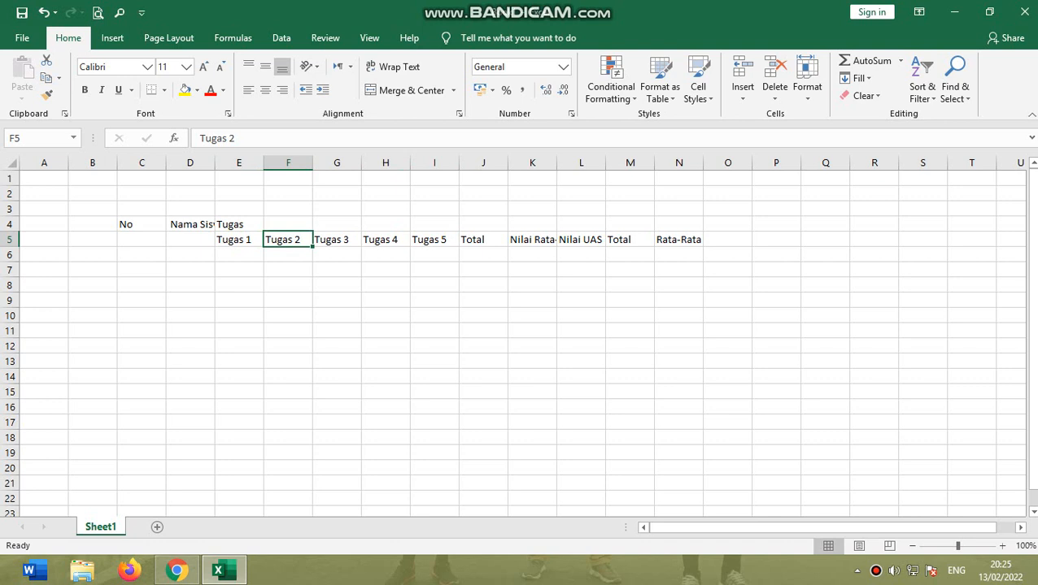
{"action": "left_click", "coordinate": [678, 255]}
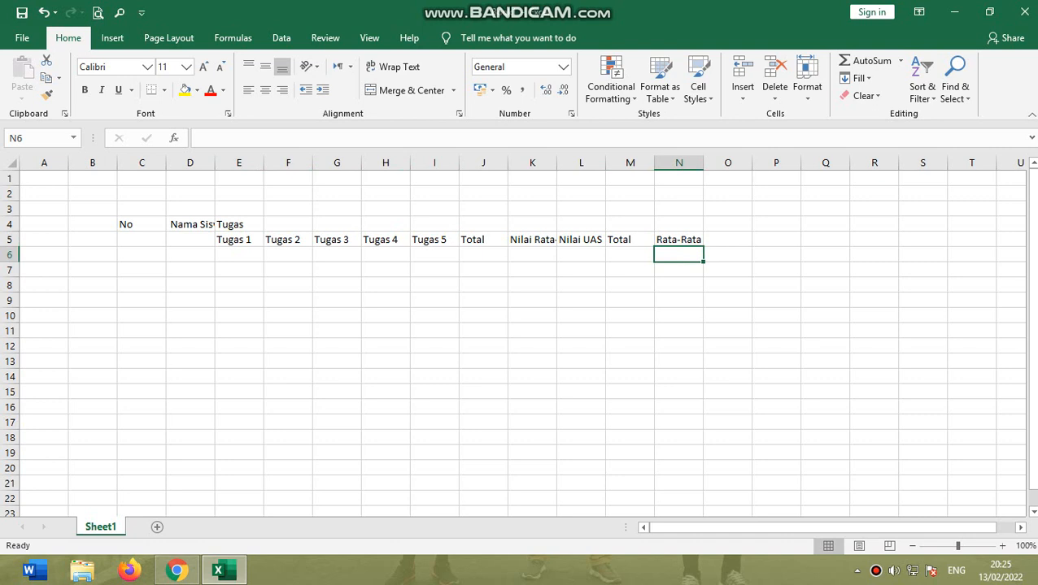
{"action": "left_click", "coordinate": [238, 240]}
Step: Autofit the widths of columns D and K to the Nama Siswa and Nilai Rata-rata headers
{"action": "left_click", "coordinate": [190, 225]}
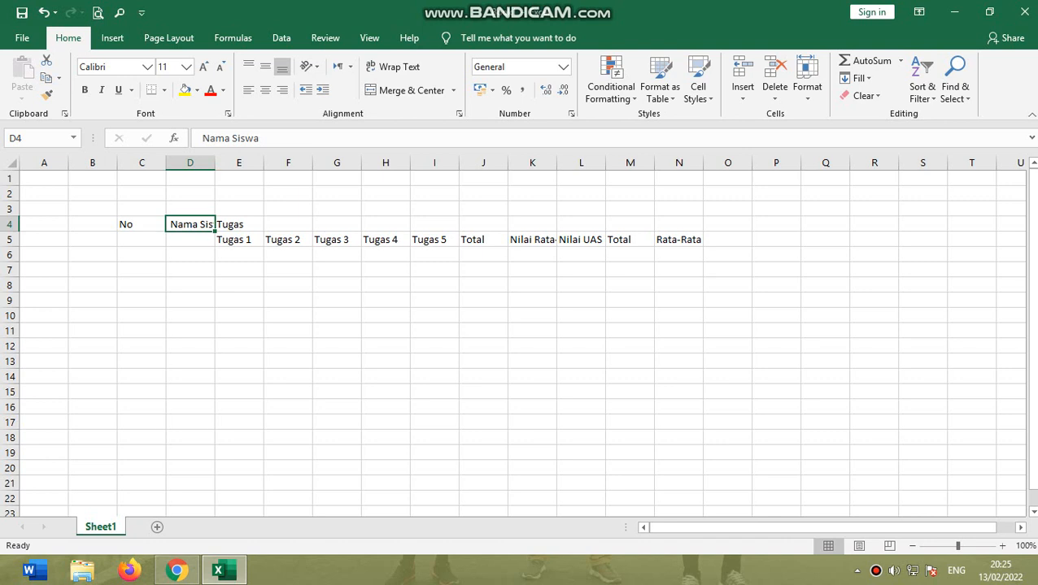
{"action": "double_click", "coordinate": [214, 163]}
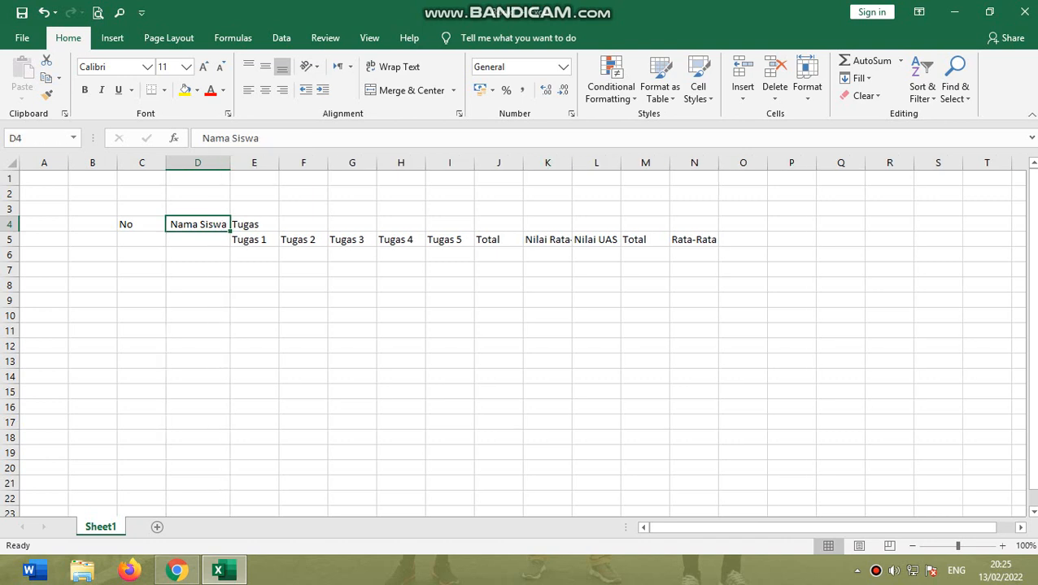
{"action": "left_click", "coordinate": [547, 209]}
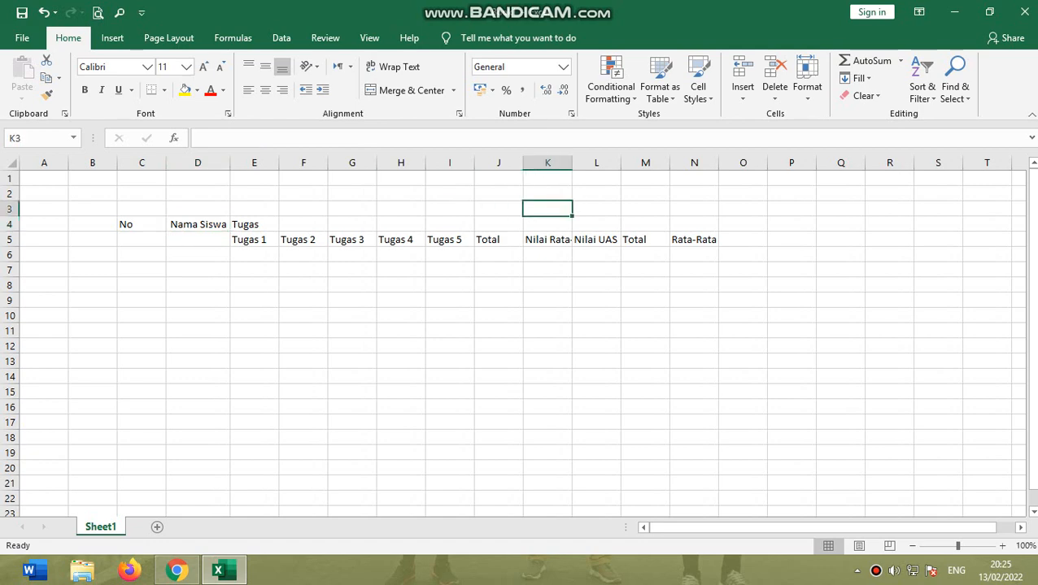
{"action": "double_click", "coordinate": [571, 163]}
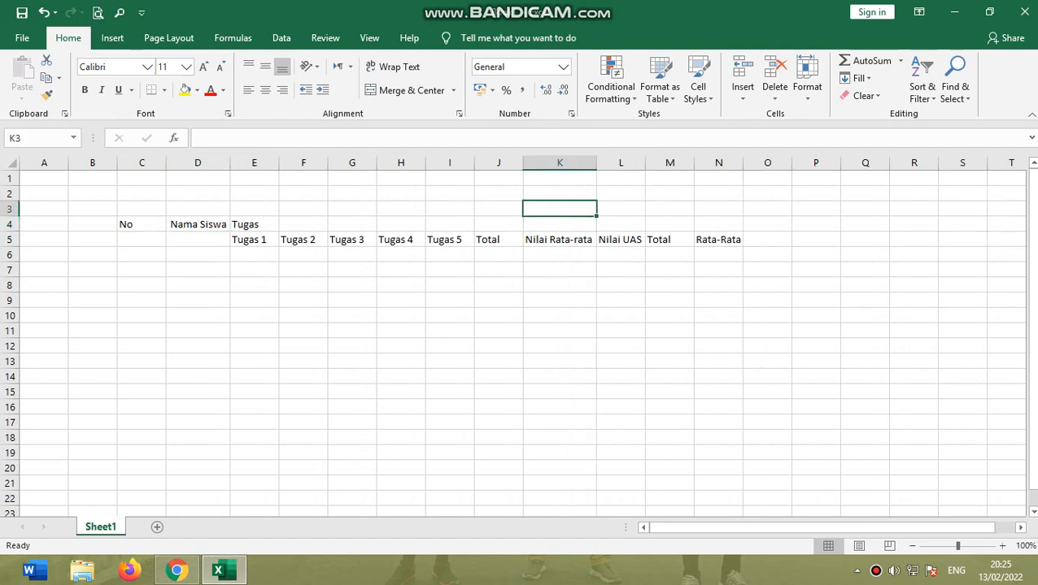
{"action": "left_click", "coordinate": [352, 240]}
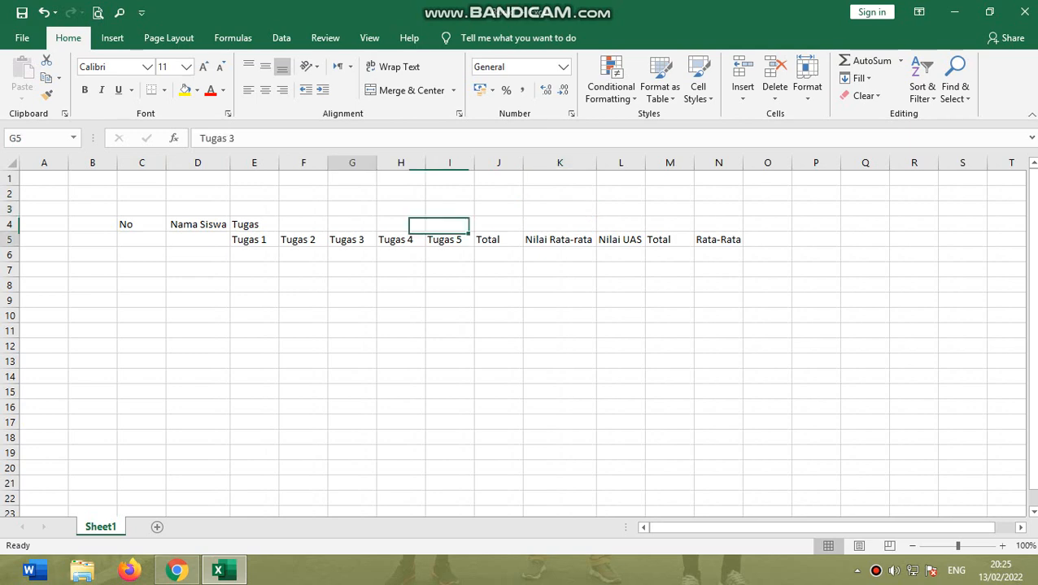
Step: Number the student rows 1 to 3 in cells C6 to C8, below the No header
{"action": "left_click", "coordinate": [198, 240]}
{"action": "left_click", "coordinate": [141, 240]}
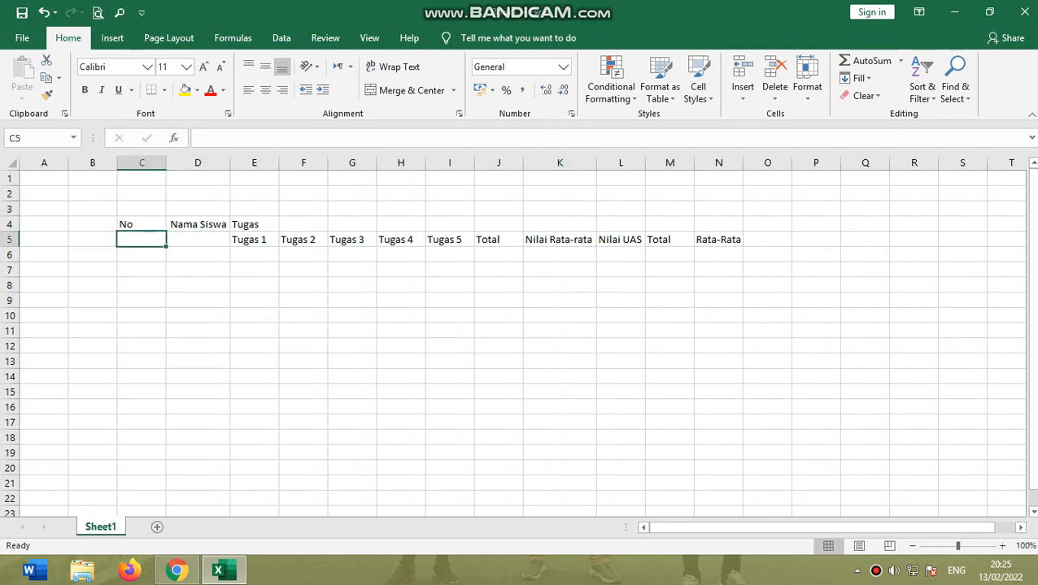
{"action": "left_click", "coordinate": [141, 256]}
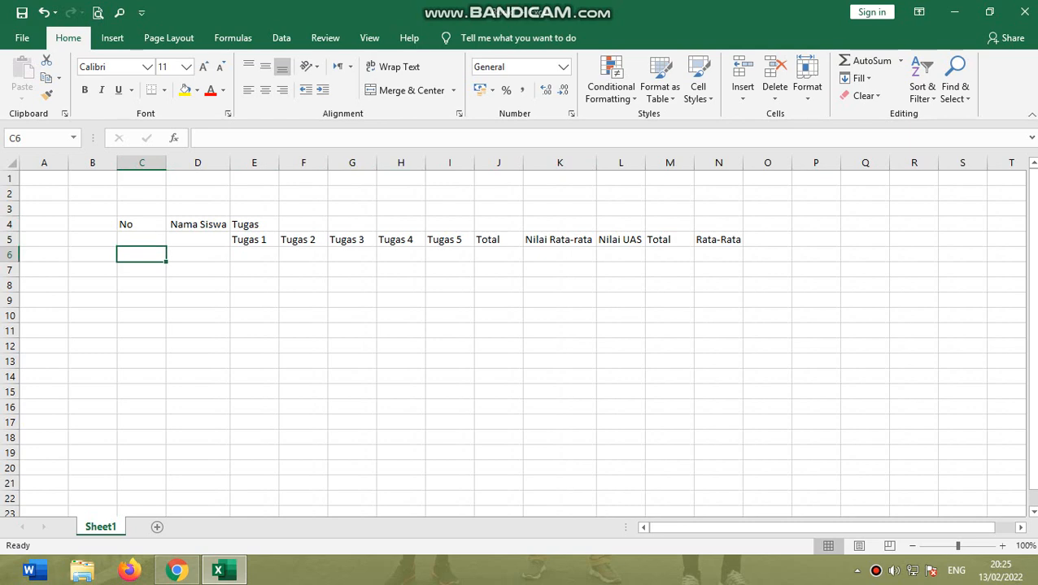
{"action": "type", "text": "1"}
{"action": "key", "text": "Return"}
{"action": "type", "text": "2"}
{"action": "key", "text": "Return"}
{"action": "type", "text": "3"}
{"action": "key", "text": "Return"}
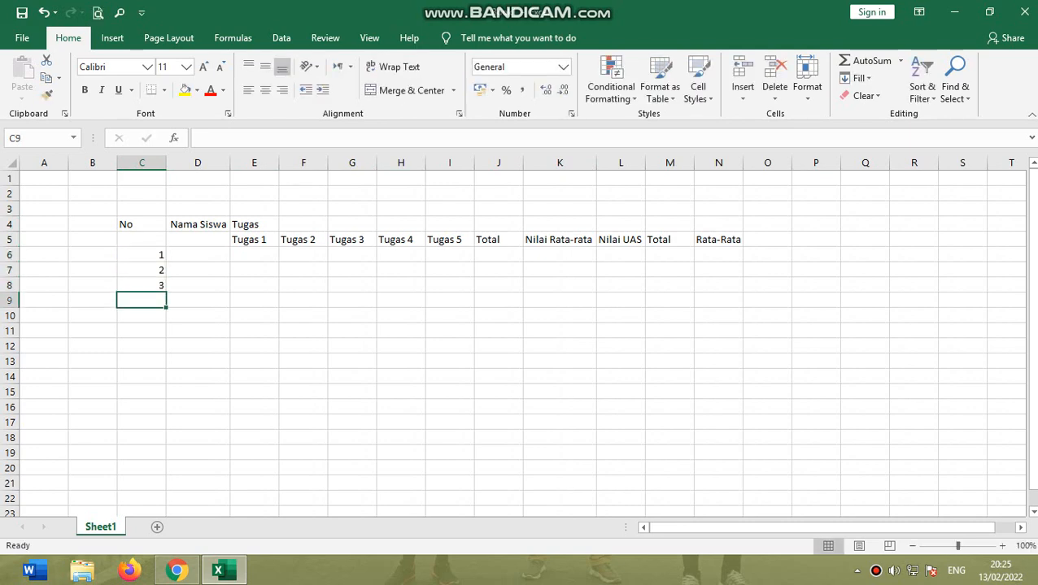
Step: Enter the placeholder student names Nama 1, Nama 2 and Nama 3 in cells D6 to D8
{"action": "left_click", "coordinate": [198, 256]}
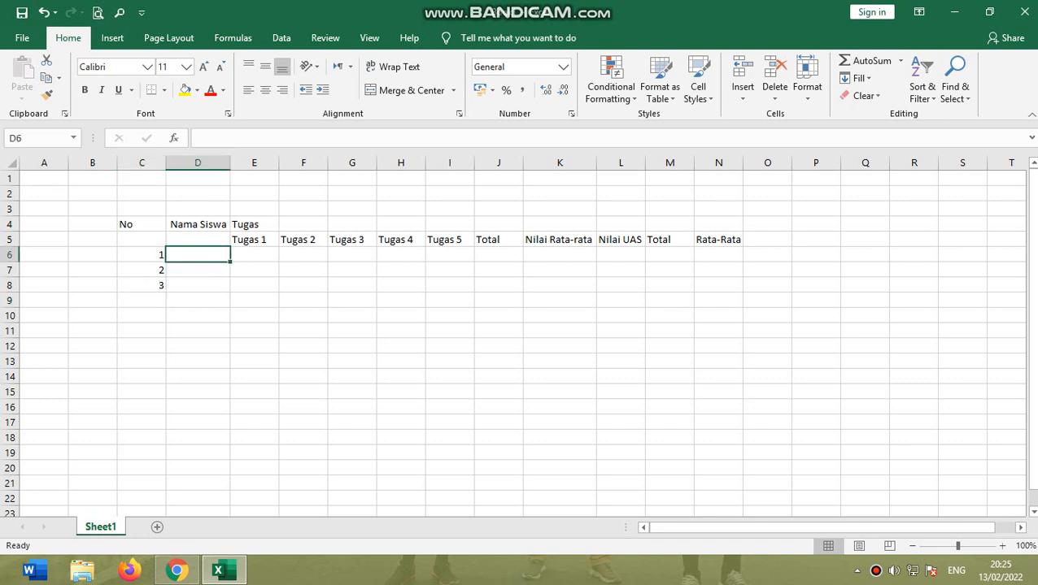
{"action": "type", "text": "Nama 1"}
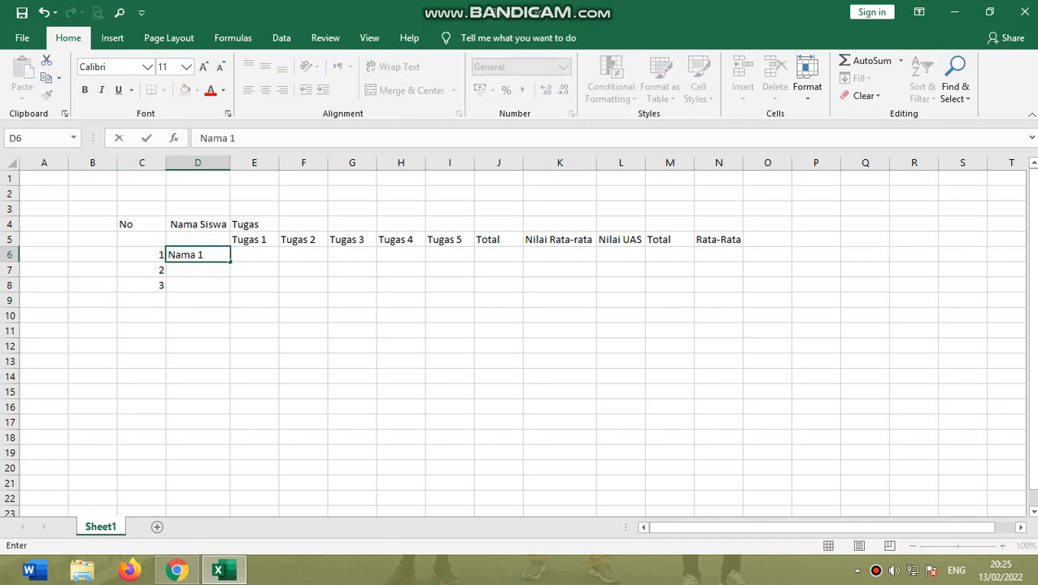
{"action": "key", "text": "Return"}
{"action": "type", "text": "Nama 2"}
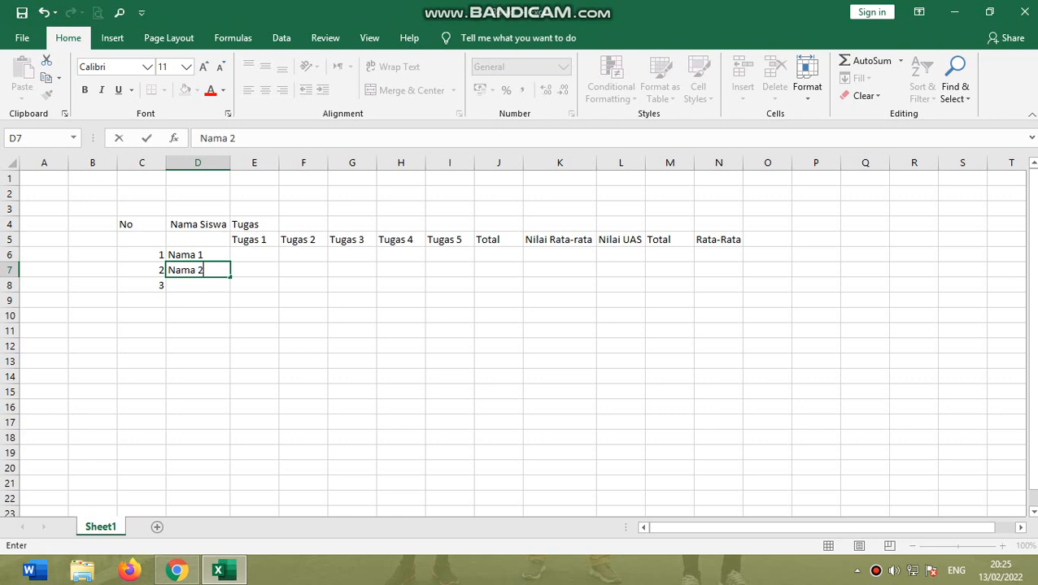
{"action": "key", "text": "Return"}
{"action": "type", "text": "Nama"}
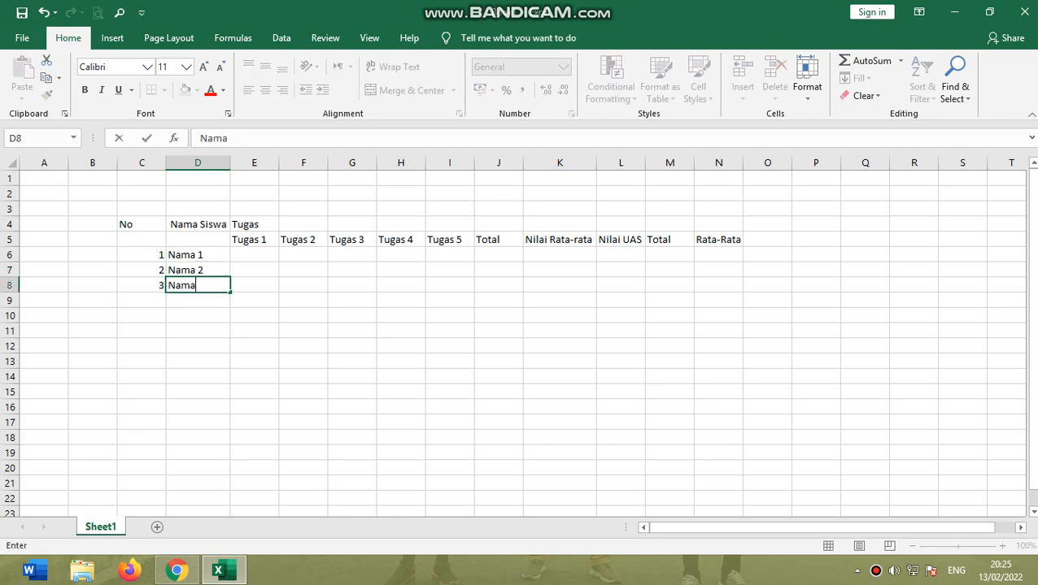
{"action": "type", "text": " 3"}
{"action": "key", "text": "Tab"}
{"action": "left_click", "coordinate": [254, 255]}
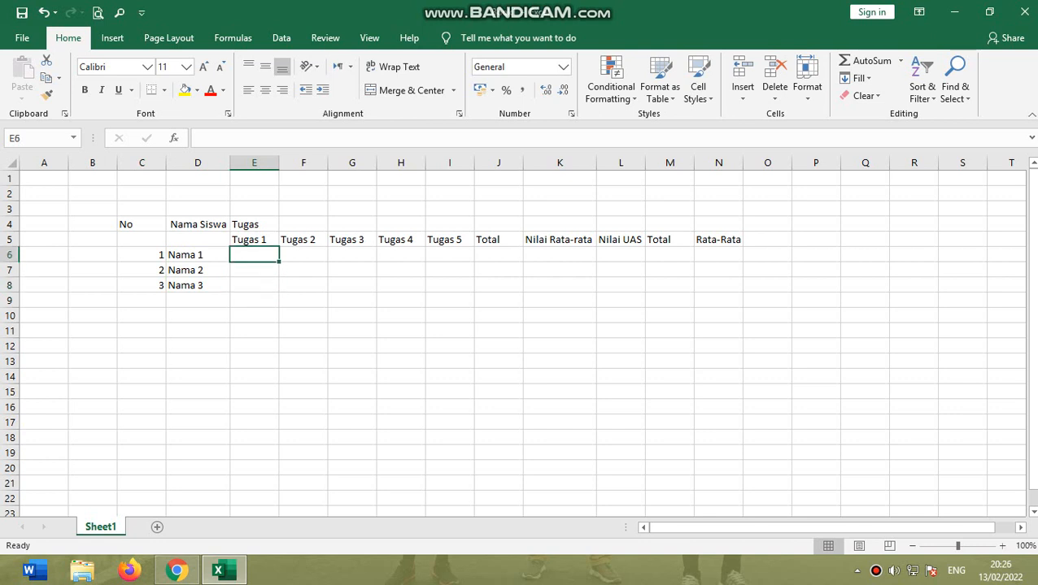
Step: Apply All Borders to the whole table range C4:N8
{"action": "left_click", "coordinate": [141, 224]}
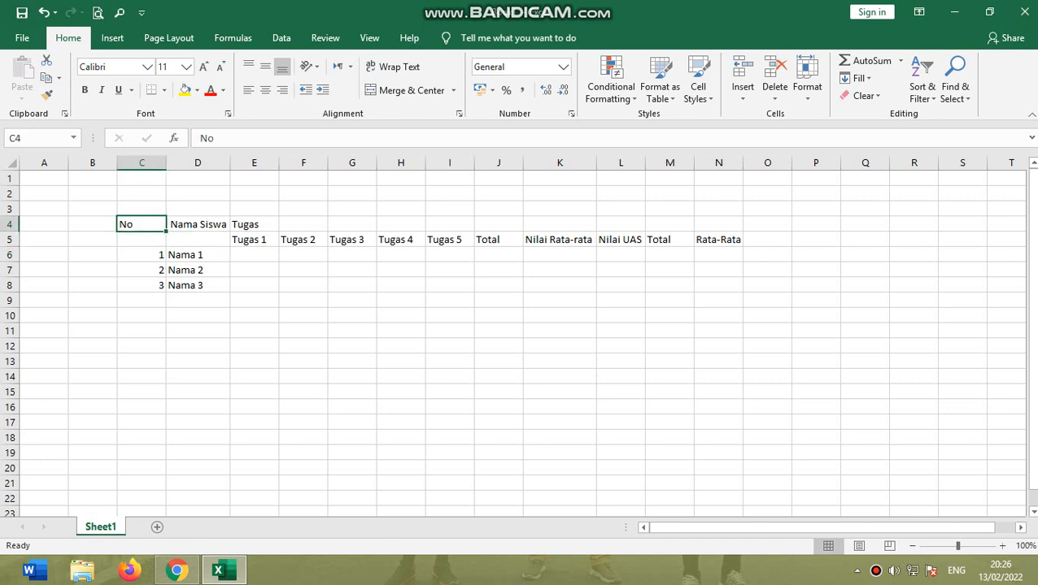
{"action": "left_click_drag", "start_coordinate": [141, 225], "coordinate": [718, 286]}
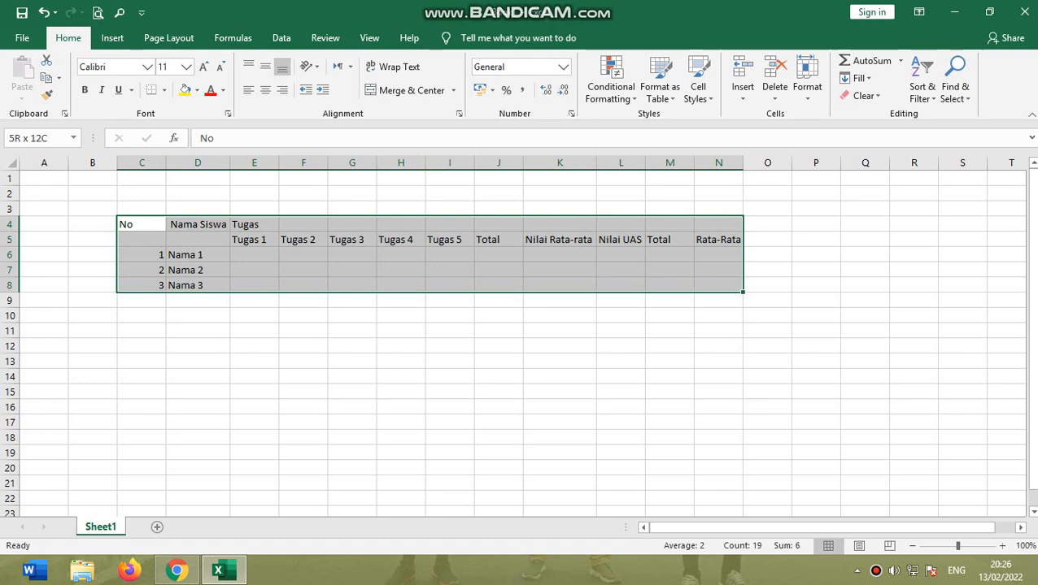
{"action": "left_click_drag", "start_coordinate": [718, 285], "coordinate": [718, 285]}
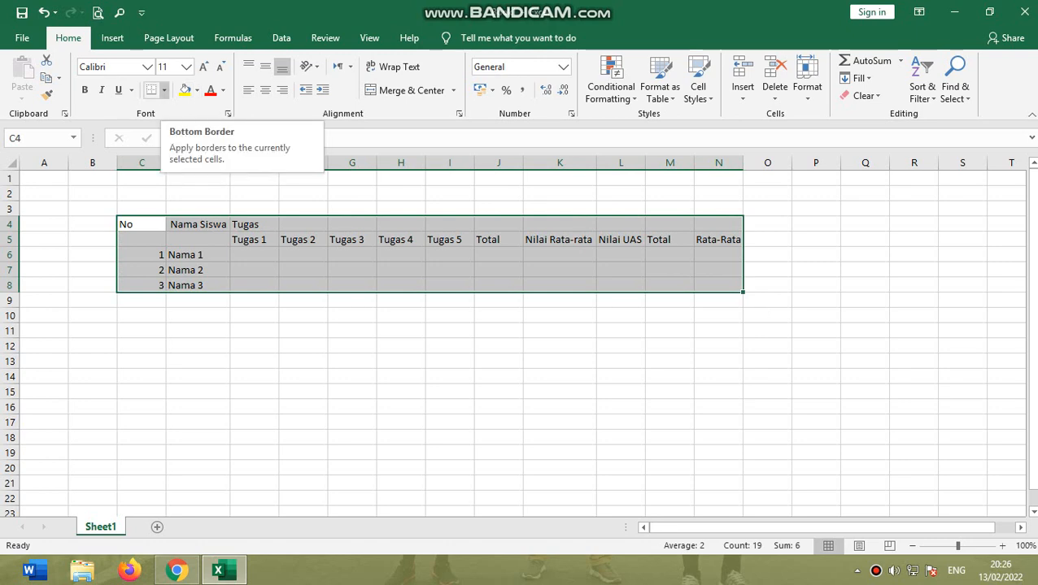
{"action": "left_click", "coordinate": [164, 91]}
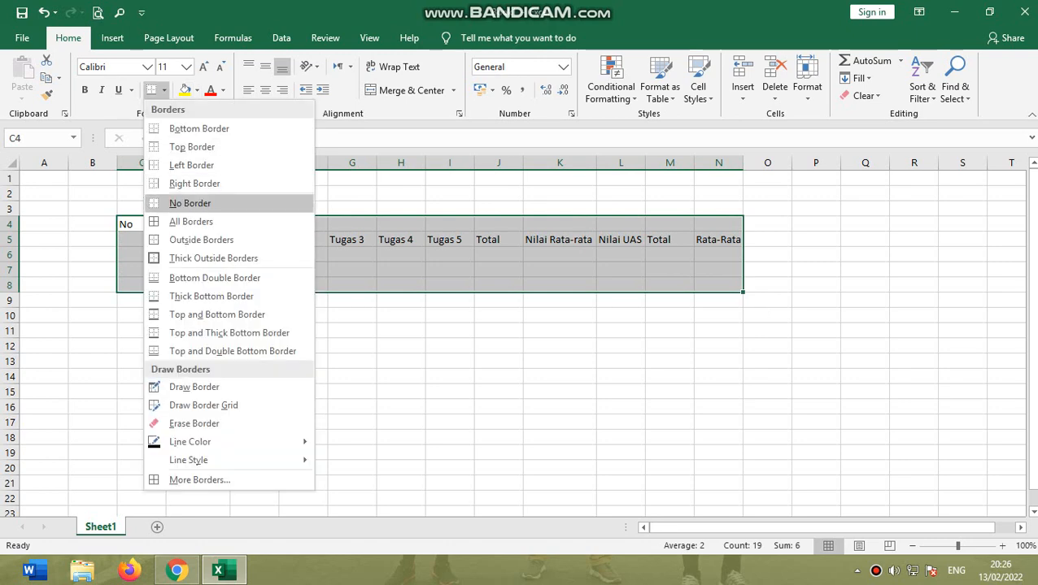
{"action": "left_click", "coordinate": [191, 222]}
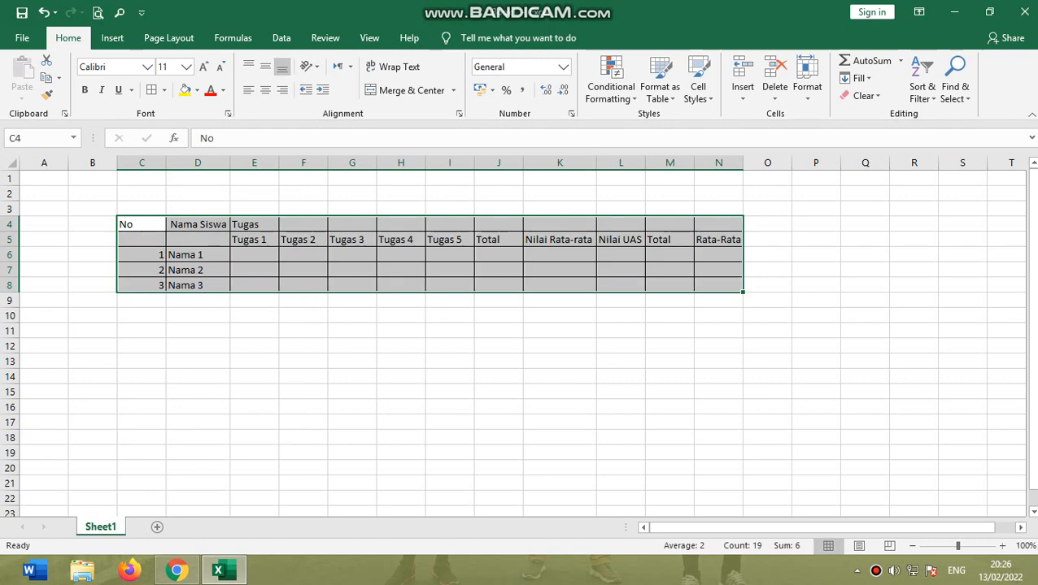
{"action": "left_click", "coordinate": [303, 255]}
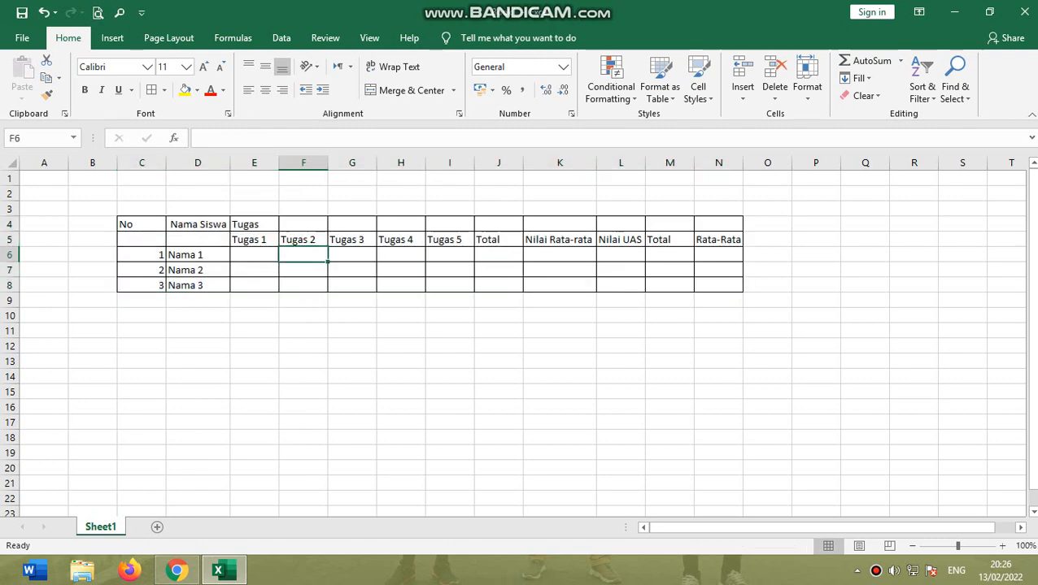
Step: Merge and center the No header across C4:C5 and the Nama Siswa header across D4:D5
{"action": "left_click", "coordinate": [142, 224]}
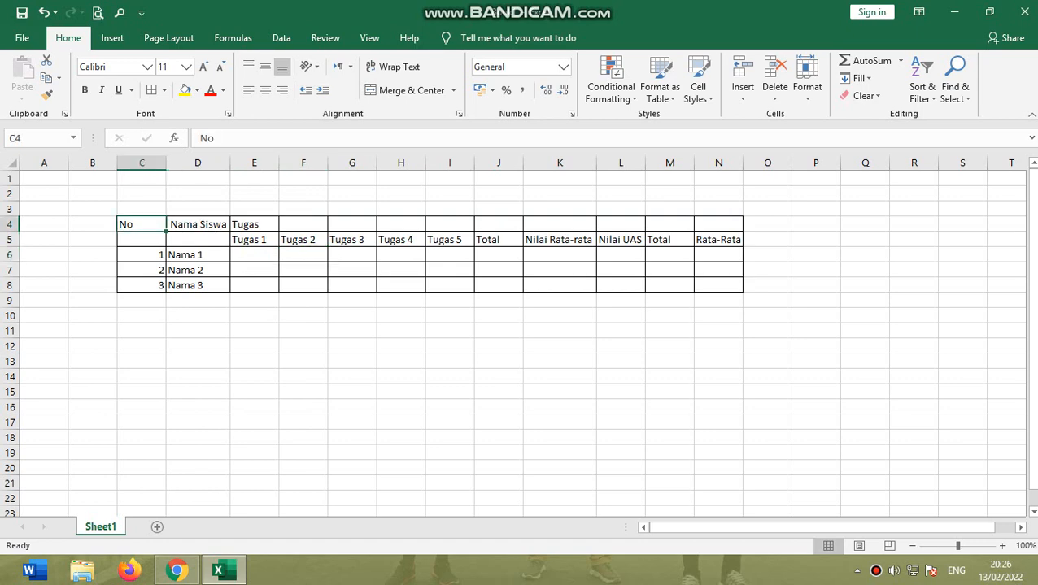
{"action": "left_click", "coordinate": [142, 240]}
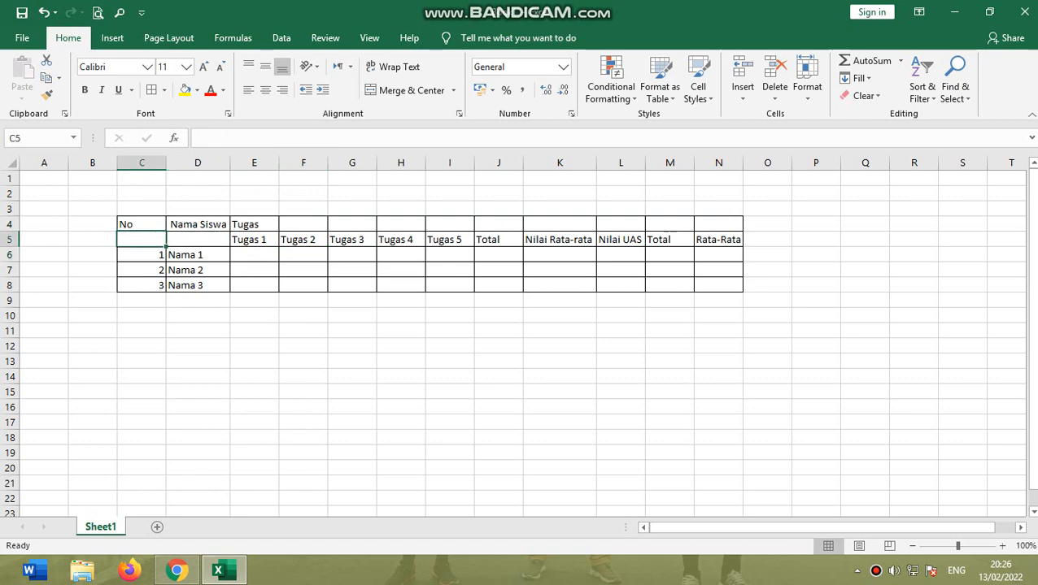
{"action": "left_click_drag", "start_coordinate": [141, 224], "coordinate": [142, 240]}
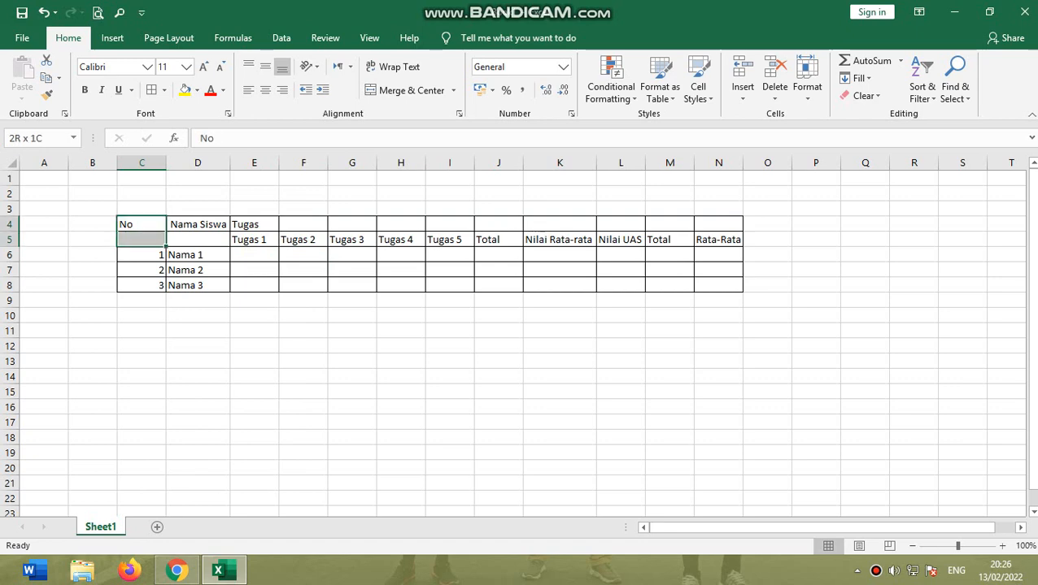
{"action": "left_click_drag", "start_coordinate": [142, 240], "coordinate": [142, 241]}
{"action": "left_click", "coordinate": [410, 91]}
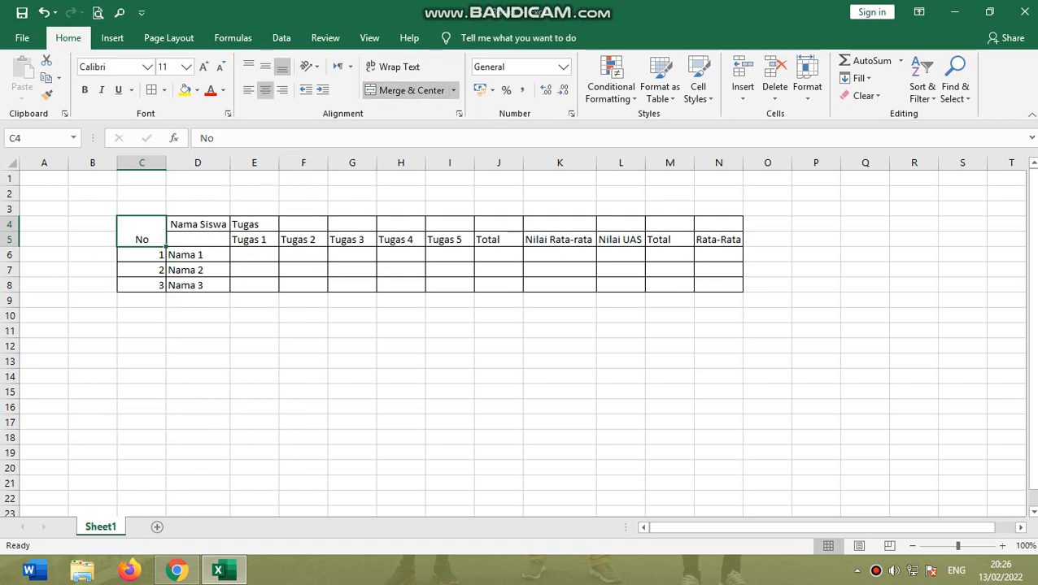
{"action": "left_click_drag", "start_coordinate": [198, 224], "coordinate": [197, 241]}
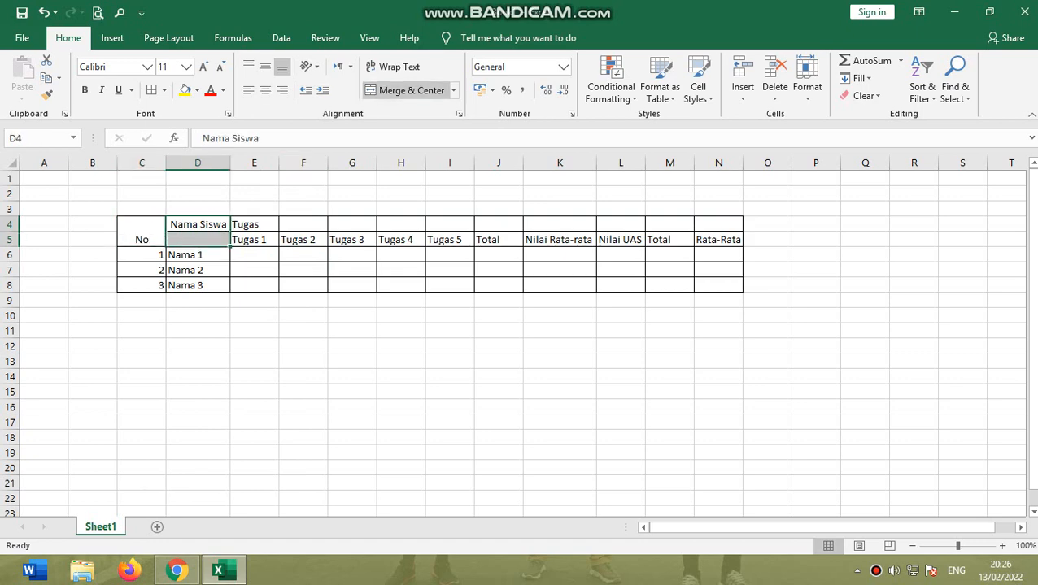
{"action": "left_click", "coordinate": [410, 90]}
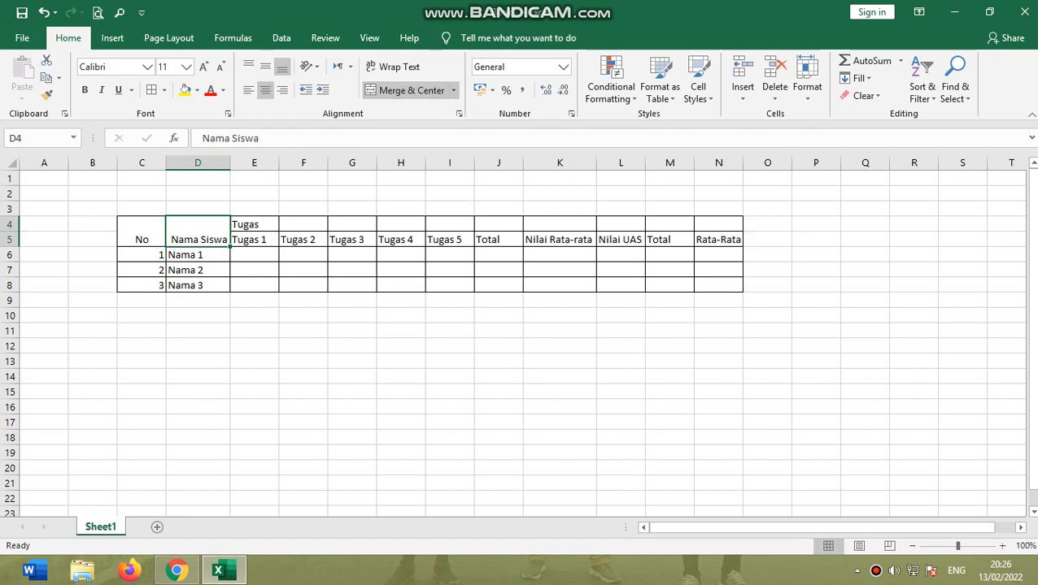
Step: Merge and center the Tugas header across E4:I4, above the five assignment subheaders
{"action": "left_click", "coordinate": [253, 224]}
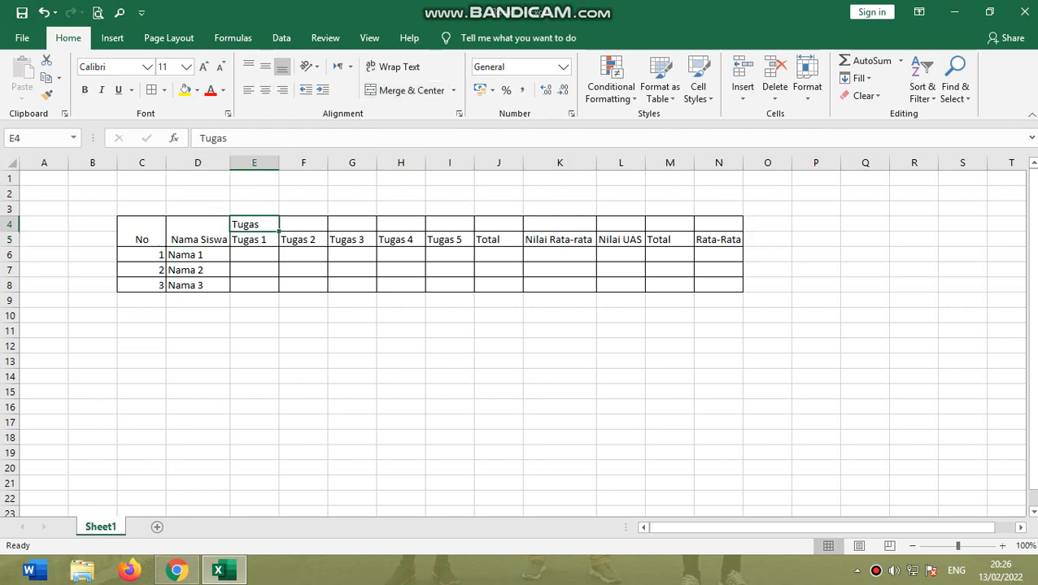
{"action": "left_click_drag", "start_coordinate": [253, 224], "coordinate": [449, 224]}
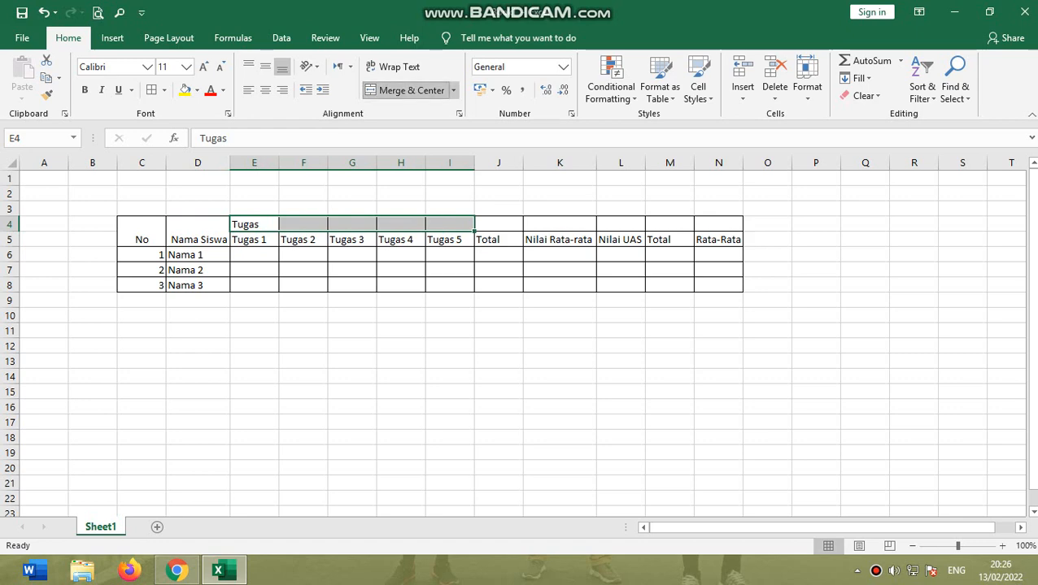
{"action": "left_click", "coordinate": [404, 90]}
Step: Merge and center the Total header across J4:J5 and the Nilai Rata-rata header across K4:K5
{"action": "left_click", "coordinate": [498, 240]}
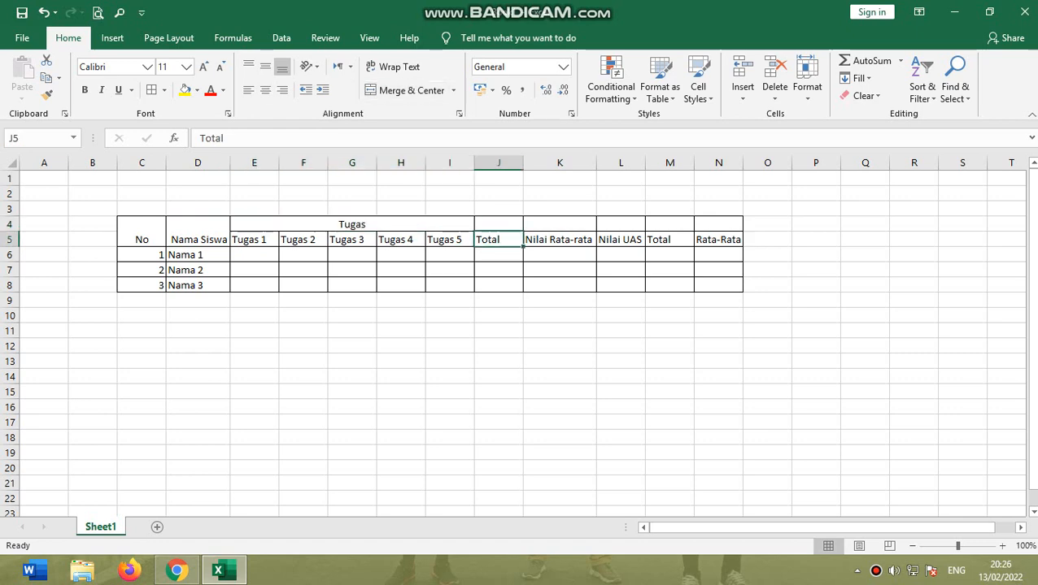
{"action": "left_click_drag", "start_coordinate": [499, 240], "coordinate": [498, 224]}
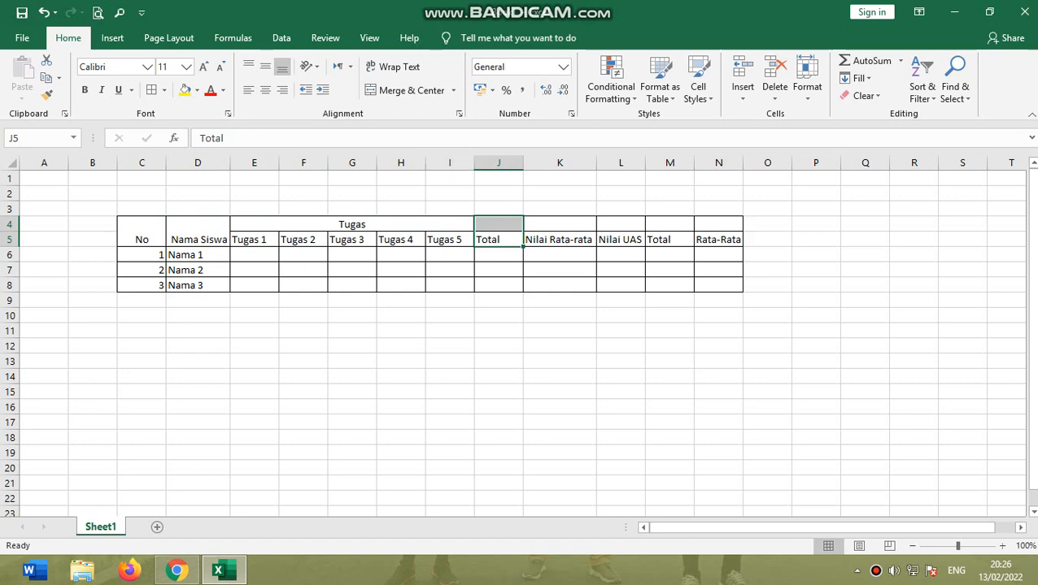
{"action": "left_click", "coordinate": [404, 90]}
{"action": "left_click", "coordinate": [559, 224]}
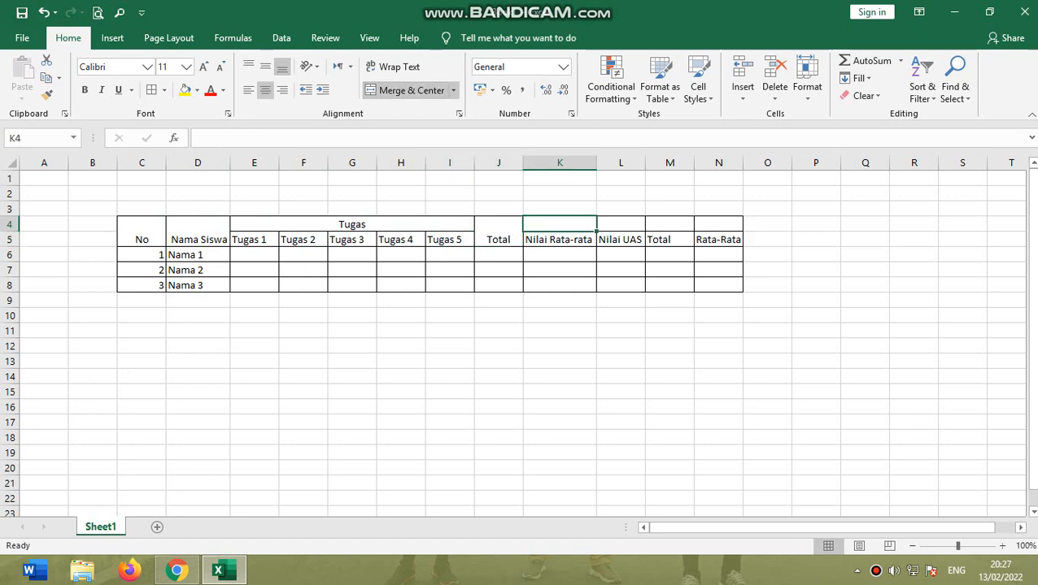
{"action": "left_click_drag", "start_coordinate": [559, 225], "coordinate": [560, 240]}
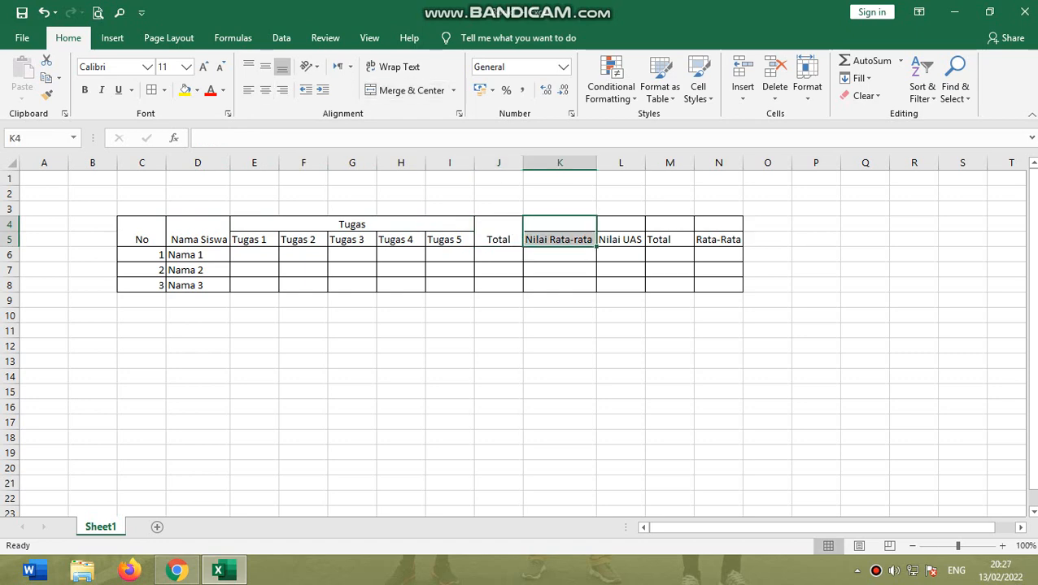
{"action": "left_click", "coordinate": [404, 91]}
Step: Merge and center rows 4 and 5 separately for the Nilai UAS, Total and Rata-Rata headers in columns L, M and N
{"action": "left_click_drag", "start_coordinate": [621, 225], "coordinate": [718, 240]}
{"action": "left_click", "coordinate": [404, 90]}
{"action": "left_click", "coordinate": [404, 90]}
{"action": "left_click", "coordinate": [404, 91]}
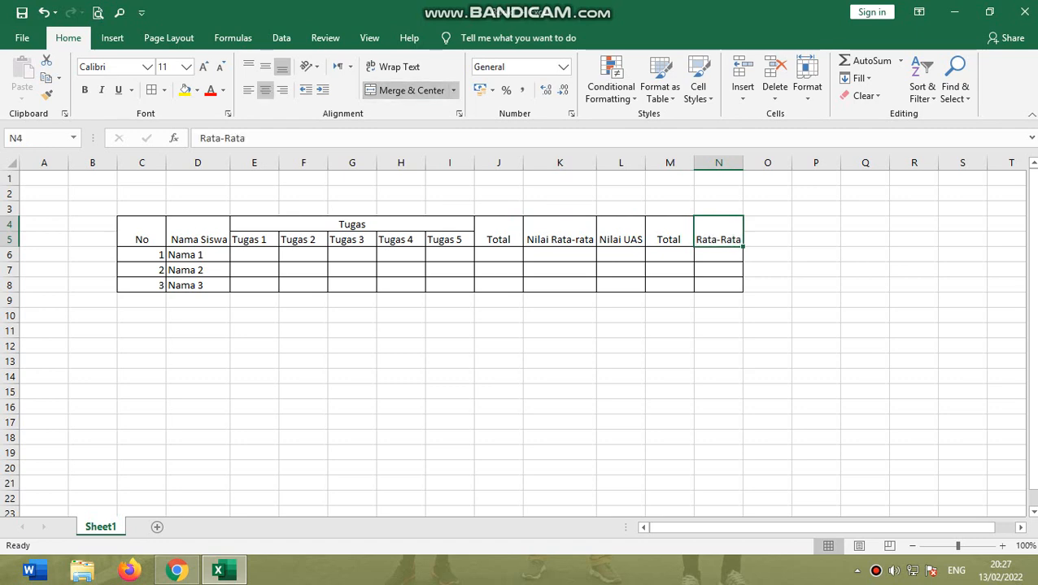
{"action": "left_click", "coordinate": [352, 270]}
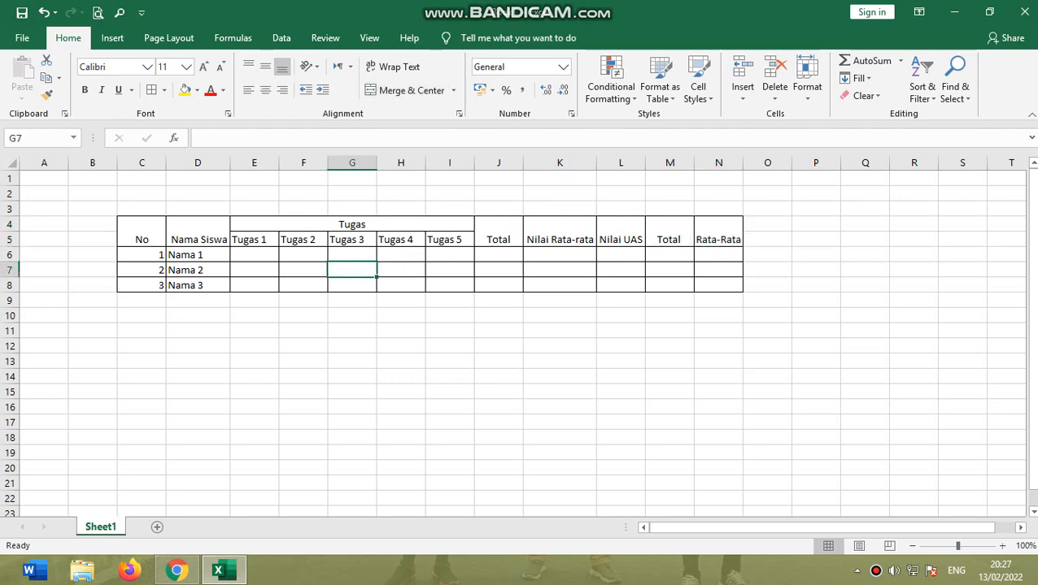
Step: Apply Middle Align to the table's header cells C4:N5
{"action": "left_click_drag", "start_coordinate": [142, 224], "coordinate": [141, 240]}
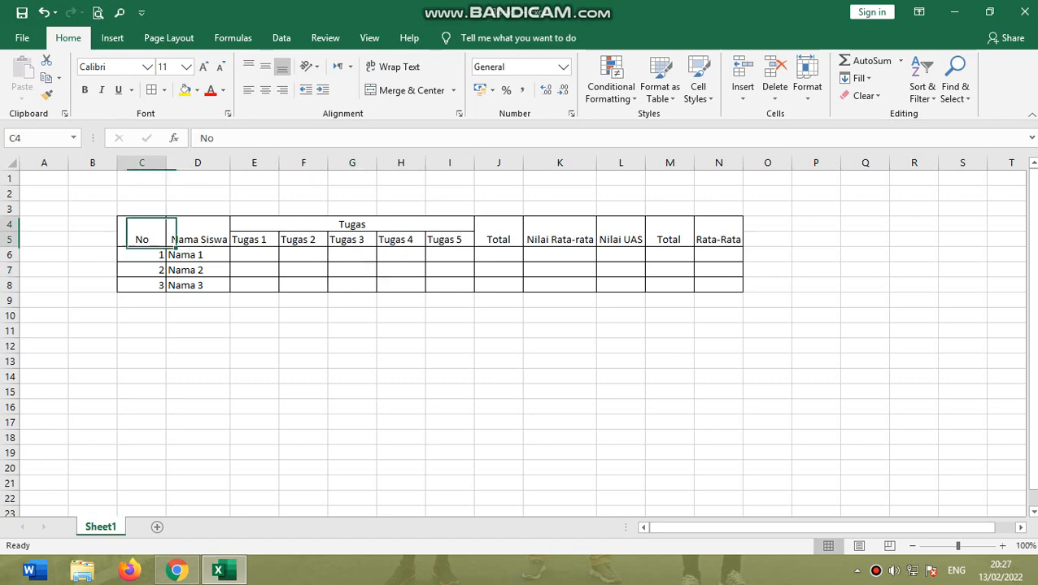
{"action": "left_click", "coordinate": [404, 91]}
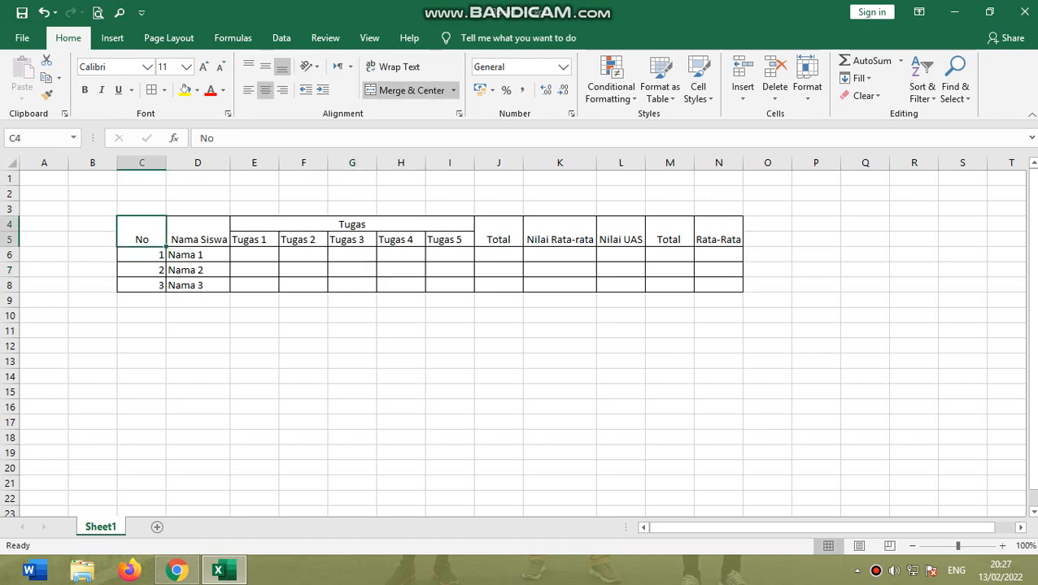
{"action": "left_click_drag", "start_coordinate": [142, 235], "coordinate": [718, 240]}
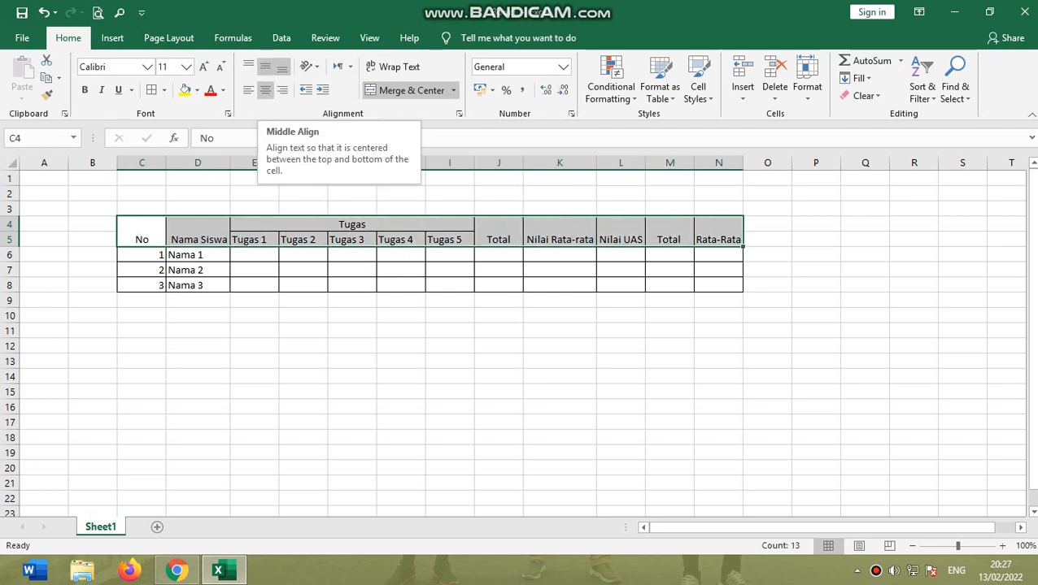
{"action": "left_click", "coordinate": [265, 67]}
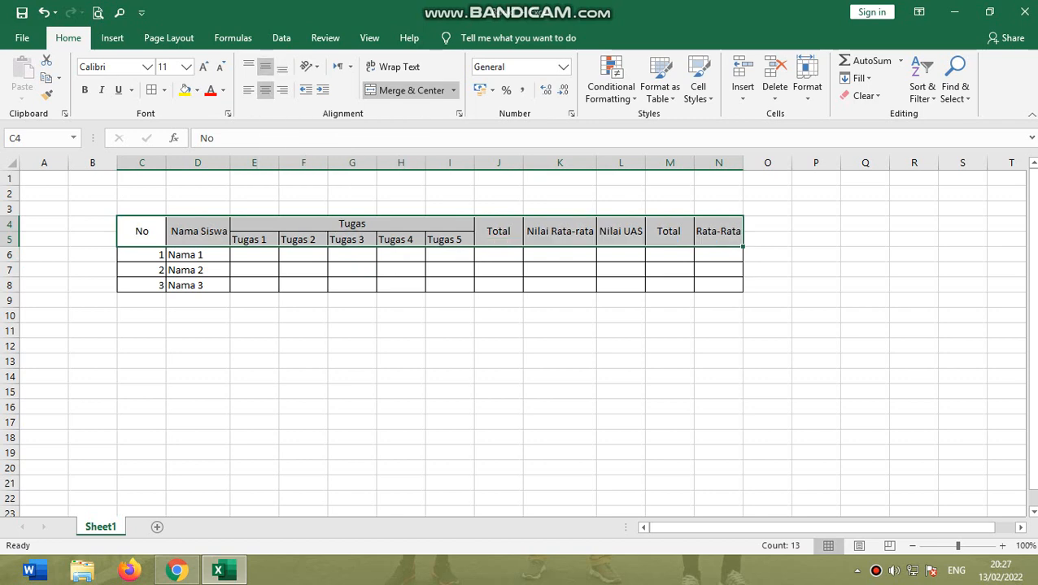
Step: Center the row numbers in C6:C8 both vertically and horizontally
{"action": "left_click_drag", "start_coordinate": [141, 255], "coordinate": [142, 285]}
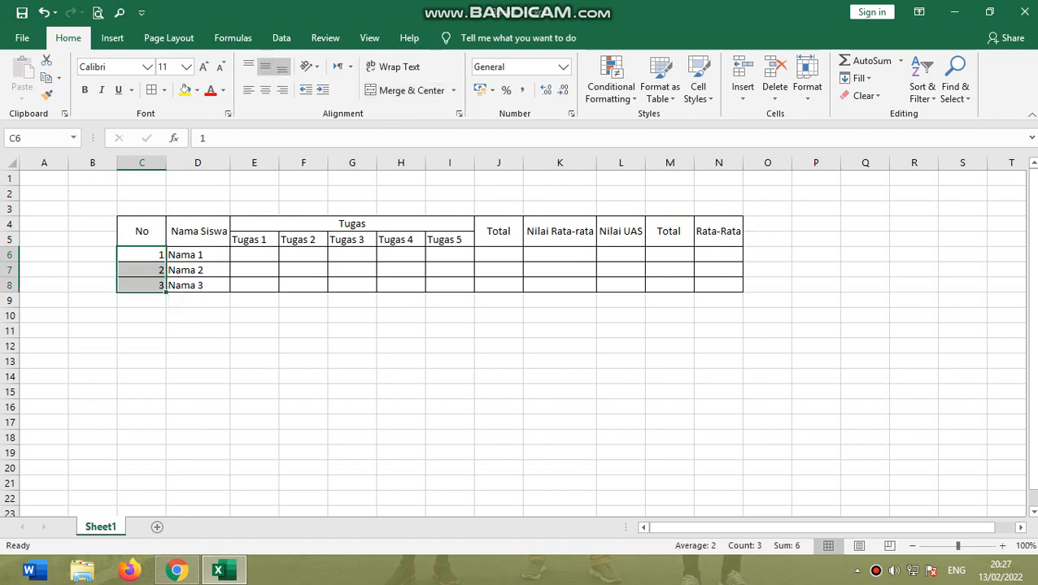
{"action": "left_click", "coordinate": [265, 67]}
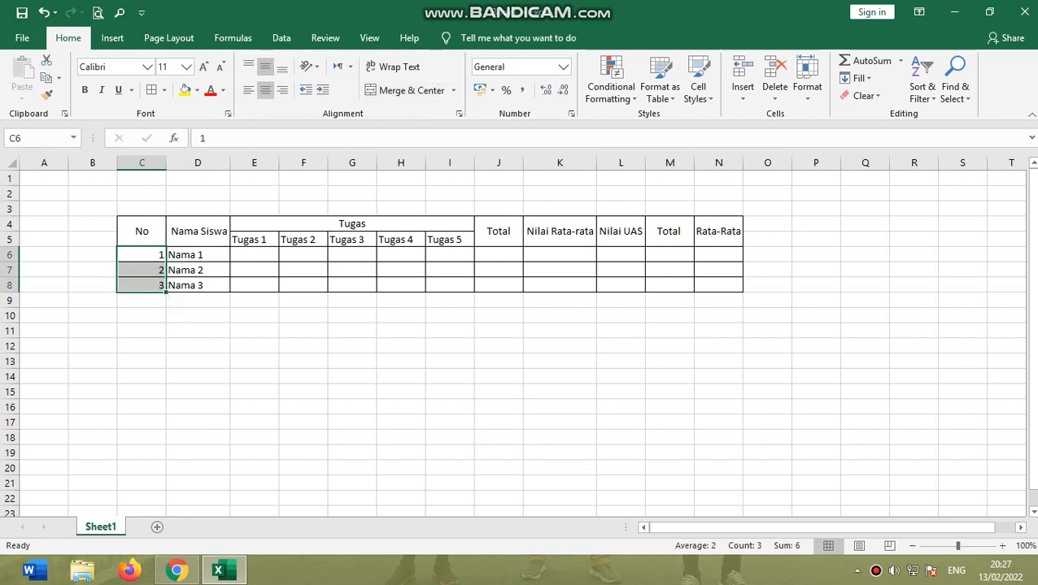
{"action": "left_click", "coordinate": [265, 90]}
{"action": "left_click", "coordinate": [620, 270]}
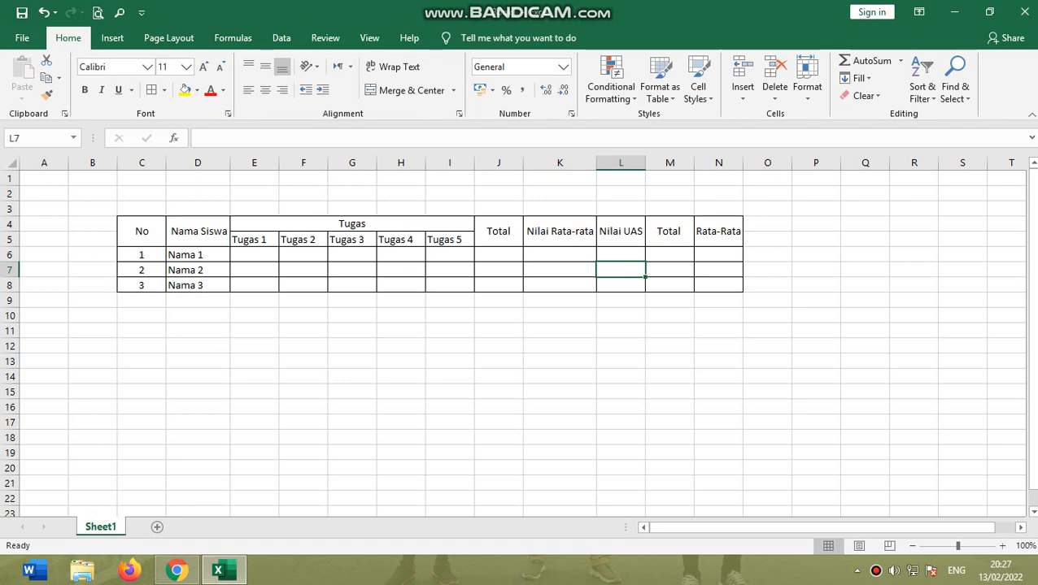
Step: Enter the five assignment scores 85, 88, 87, 85 and 80 for Nama 1 in E6:I6
{"action": "left_click", "coordinate": [254, 255]}
{"action": "left_click", "coordinate": [254, 285]}
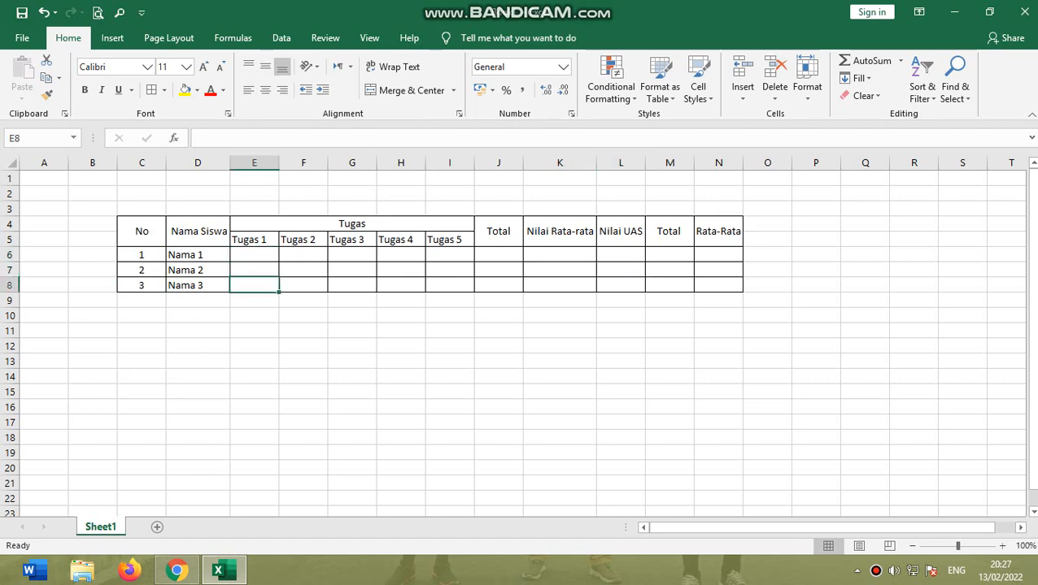
{"action": "key", "text": "Up"}
{"action": "key", "text": "Up"}
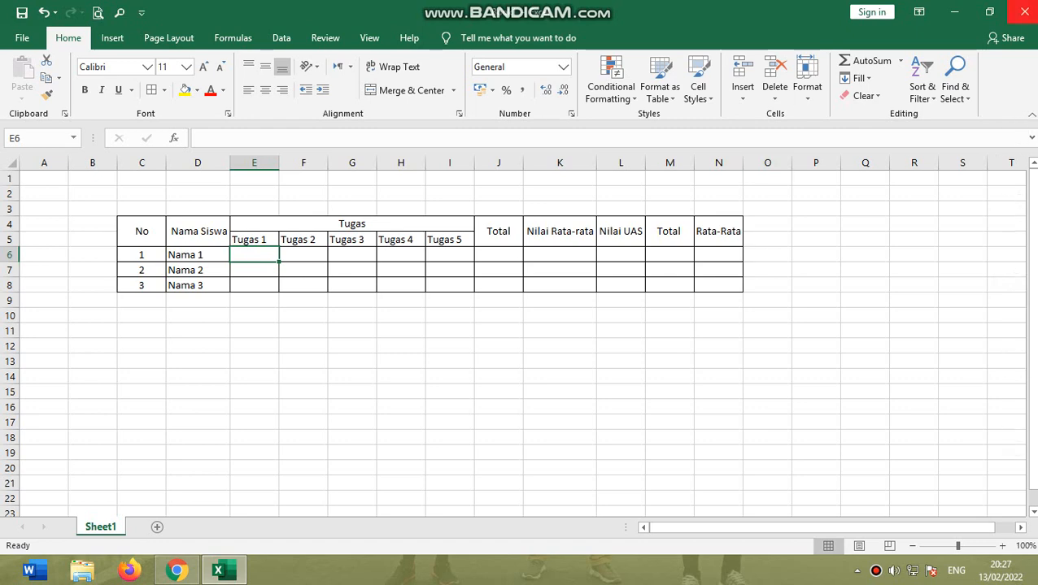
{"action": "mouse_move", "coordinate": [1034, 3]}
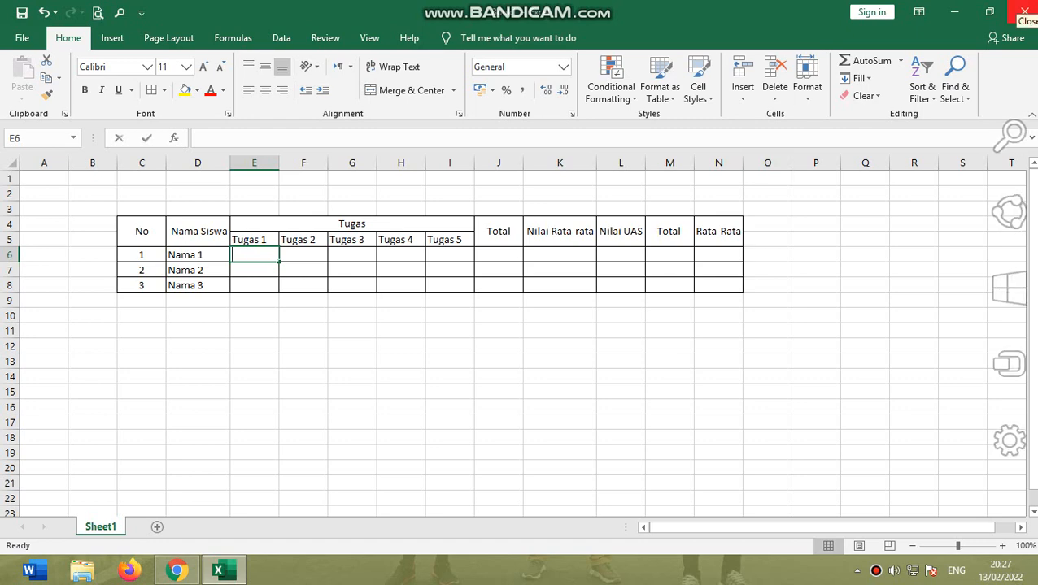
{"action": "type", "text": "85"}
{"action": "key", "text": "Tab"}
{"action": "type", "text": "88"}
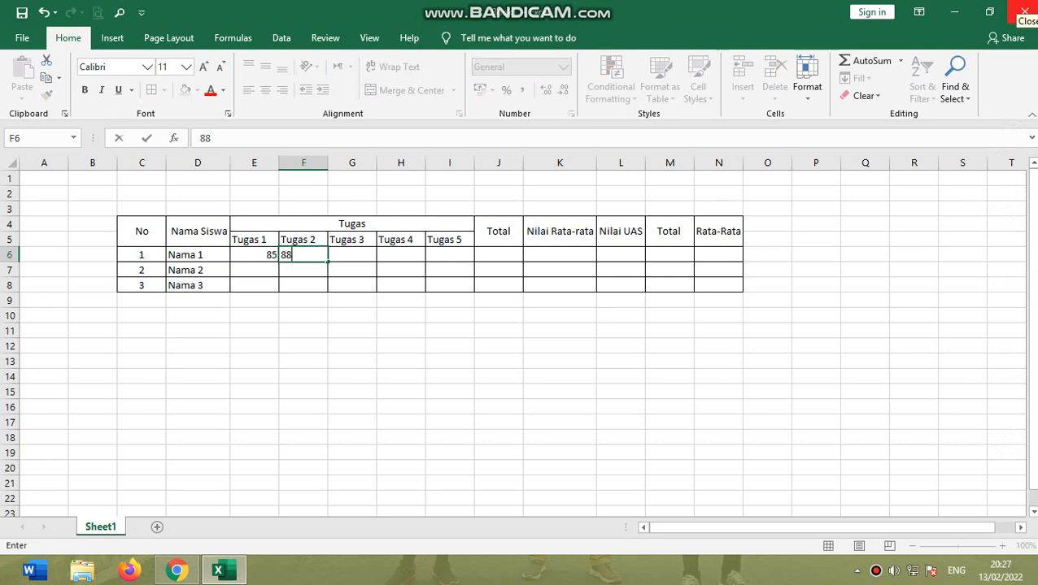
{"action": "key", "text": "Tab"}
{"action": "type", "text": "87"}
{"action": "key", "text": "Tab"}
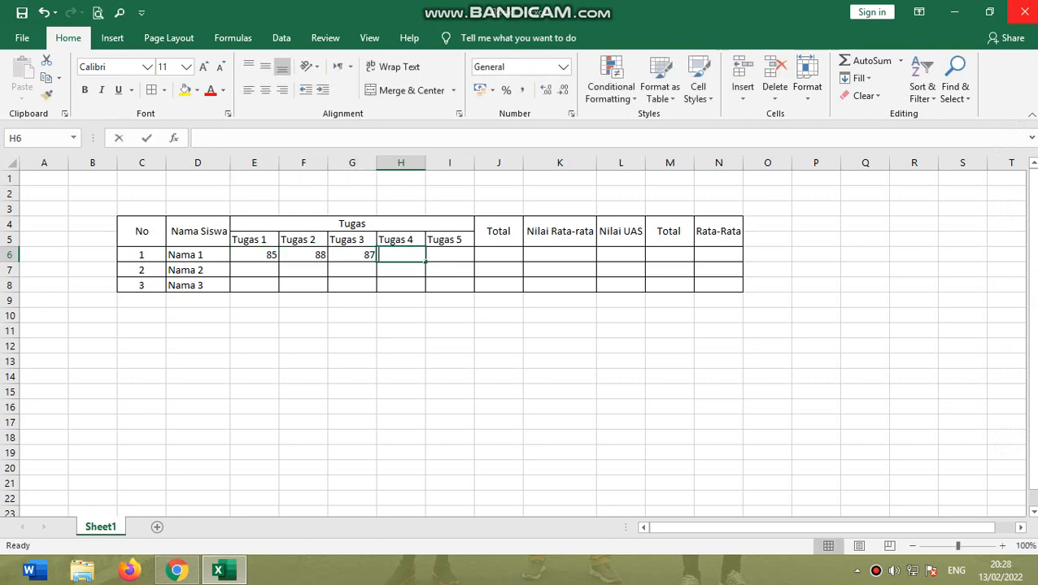
{"action": "type", "text": "85"}
{"action": "key", "text": "Tab"}
{"action": "type", "text": "80"}
{"action": "key", "text": "Tab"}
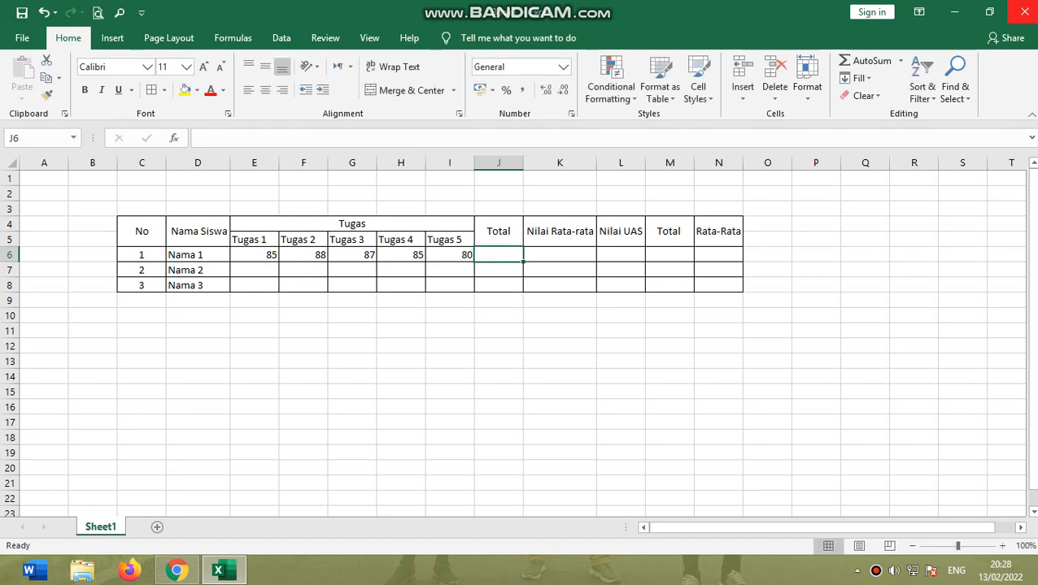
Step: Enter the five assignment scores 56, 45, 80, 75 and 77 for Nama 2 in E7:I7
{"action": "key", "text": "Down"}
{"action": "key", "text": "Left"}
{"action": "key", "text": "Left"}
{"action": "key", "text": "Left"}
{"action": "key", "text": "Left"}
{"action": "key", "text": "Left"}
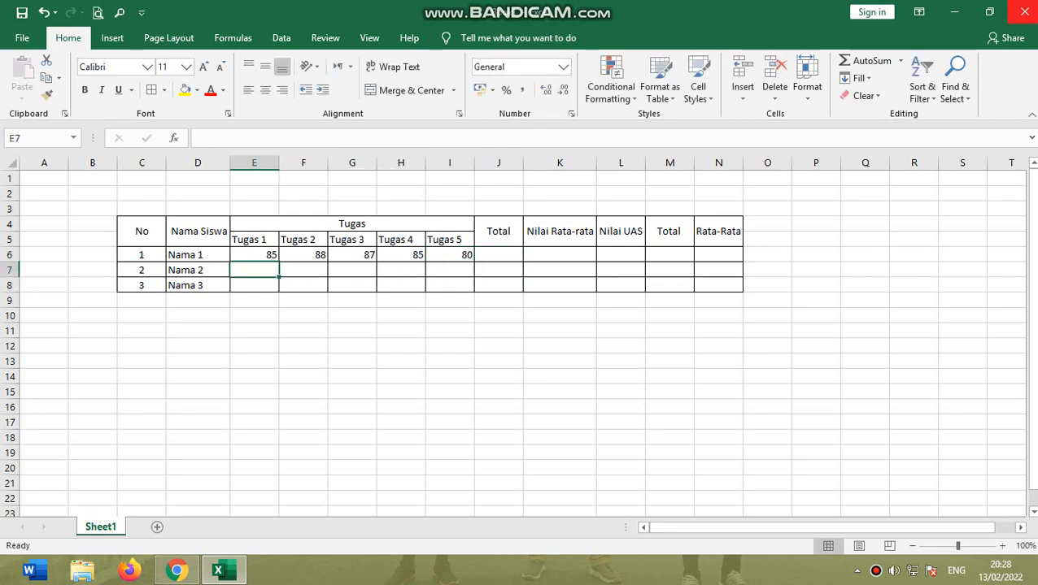
{"action": "type", "text": "56"}
{"action": "key", "text": "Tab"}
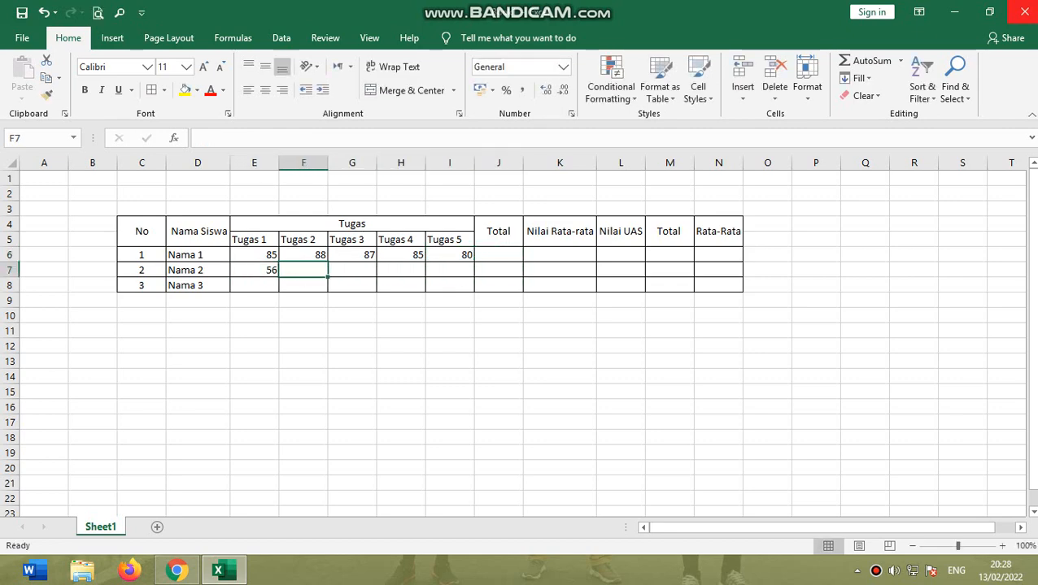
{"action": "type", "text": "45"}
{"action": "key", "text": "Tab"}
{"action": "type", "text": "80"}
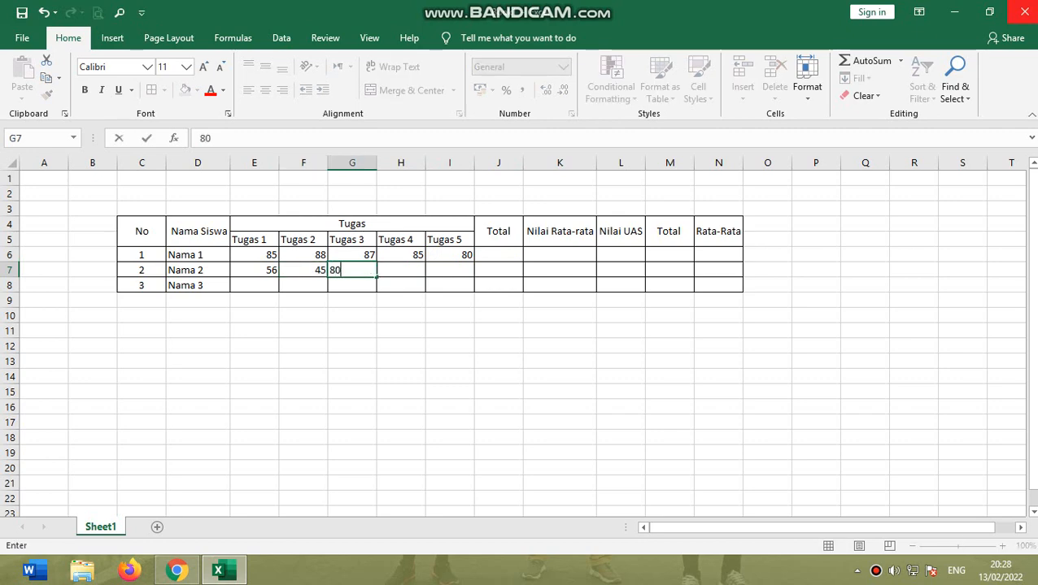
{"action": "key", "text": "Tab"}
{"action": "type", "text": "75"}
{"action": "key", "text": "Tab"}
{"action": "type", "text": "77"}
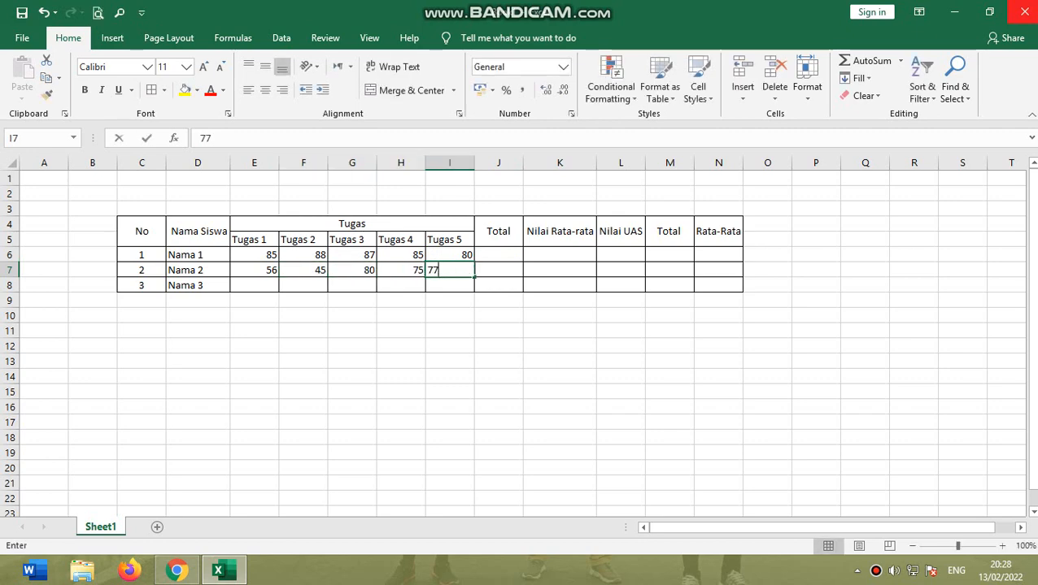
{"action": "key", "text": "Tab"}
Step: Enter the five assignment scores 75, 85, 74, 75 and 77 for Nama 3 in E8:I8
{"action": "key", "text": "Down"}
{"action": "key", "text": "Left"}
{"action": "key", "text": "Left"}
{"action": "key", "text": "Left"}
{"action": "key", "text": "Left"}
{"action": "key", "text": "Left"}
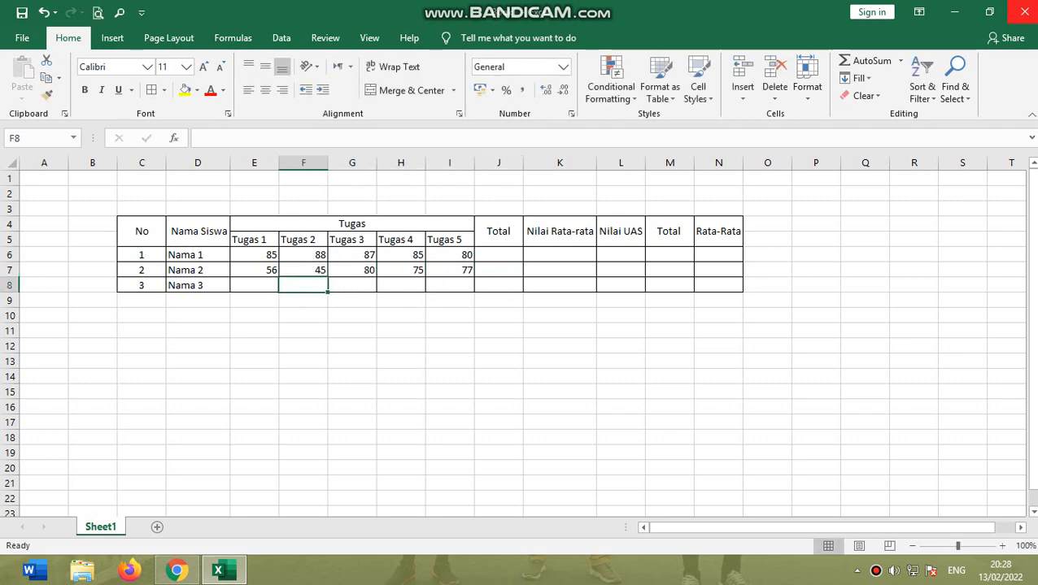
{"action": "type", "text": "75"}
{"action": "key", "text": "Tab"}
{"action": "type", "text": "85"}
{"action": "key", "text": "Tab"}
{"action": "type", "text": "74"}
{"action": "key", "text": "Tab"}
{"action": "type", "text": "75"}
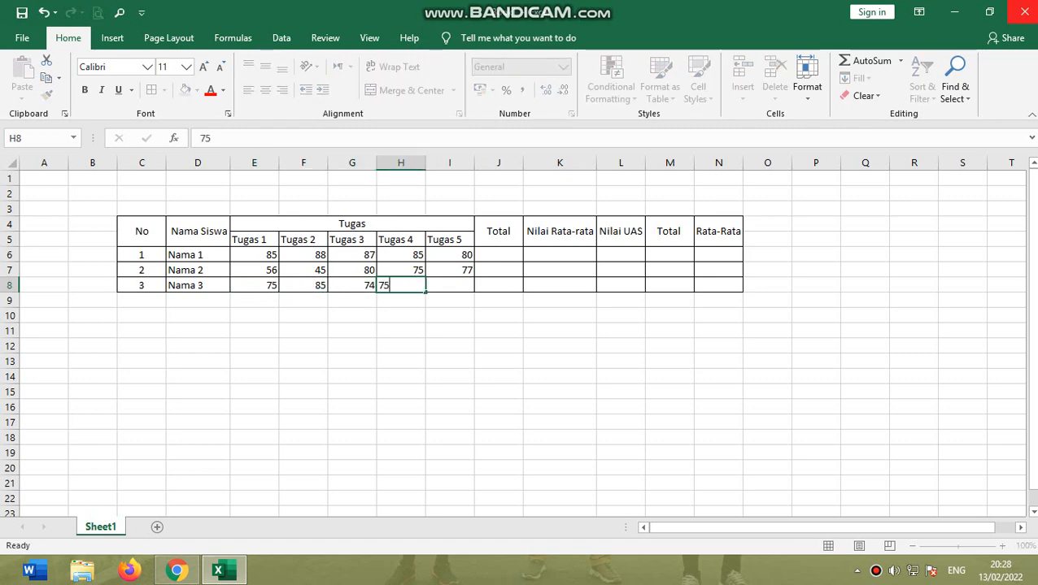
{"action": "key", "text": "Tab"}
{"action": "type", "text": "77"}
{"action": "key", "text": "Tab"}
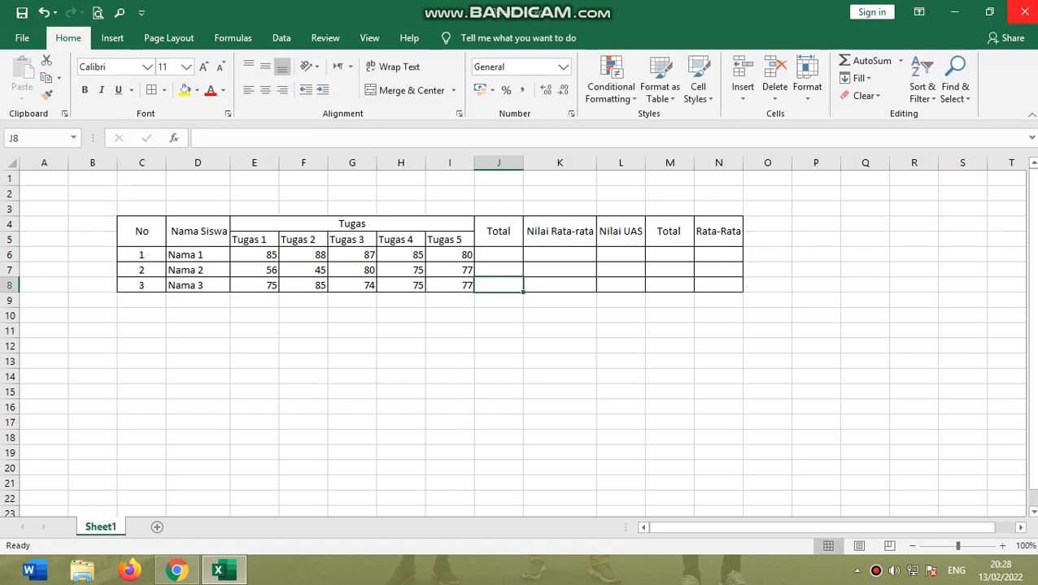
Step: Total Nama 1's assignment scores in J6 by adding the individual cells with the formula =E6+F6+G6+H6+I6
{"action": "key", "text": "Up"}
{"action": "key", "text": "Up"}
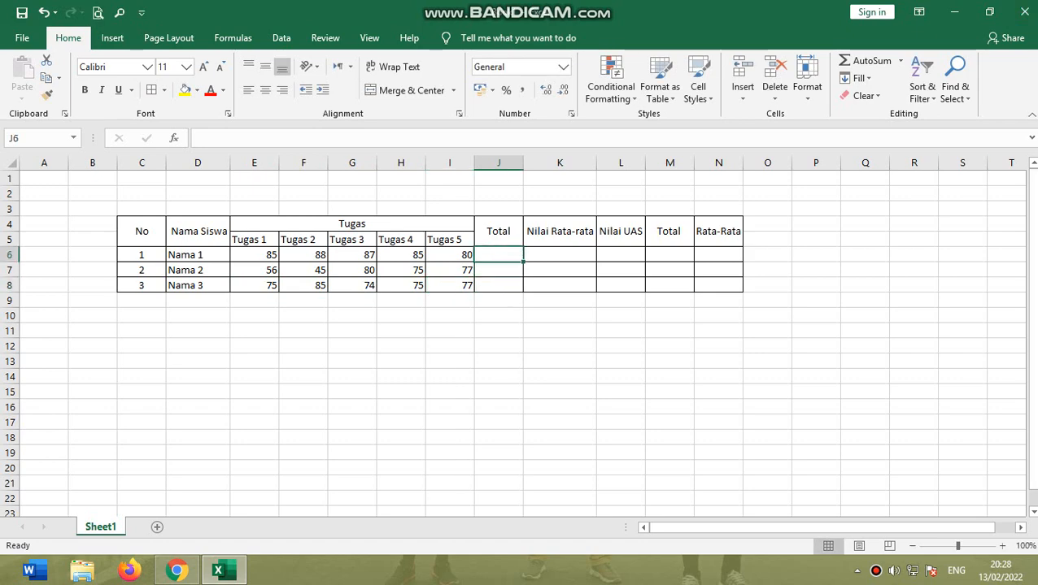
{"action": "left_click", "coordinate": [255, 255]}
{"action": "left_click", "coordinate": [255, 270]}
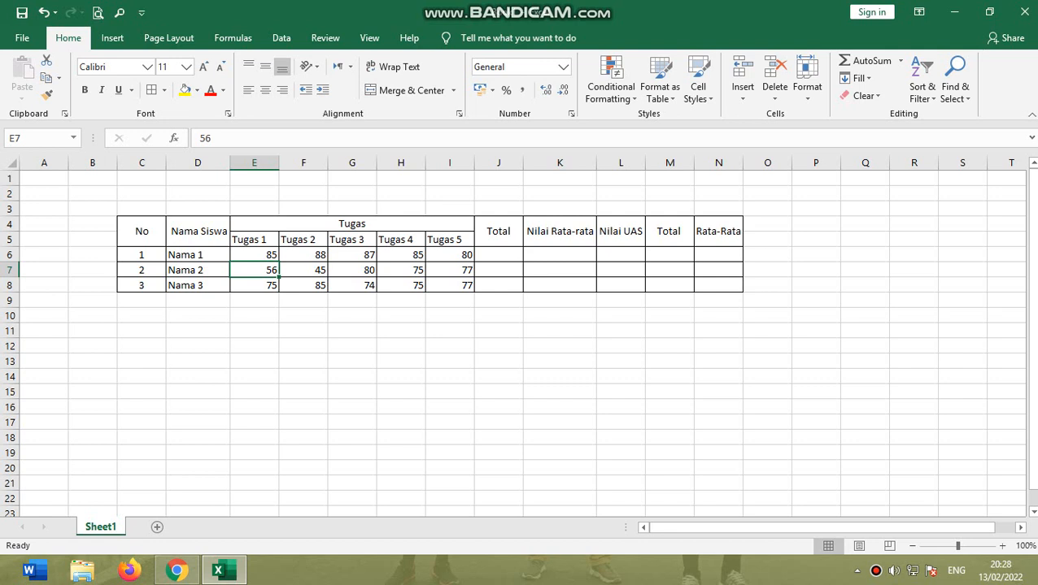
{"action": "left_click", "coordinate": [499, 255]}
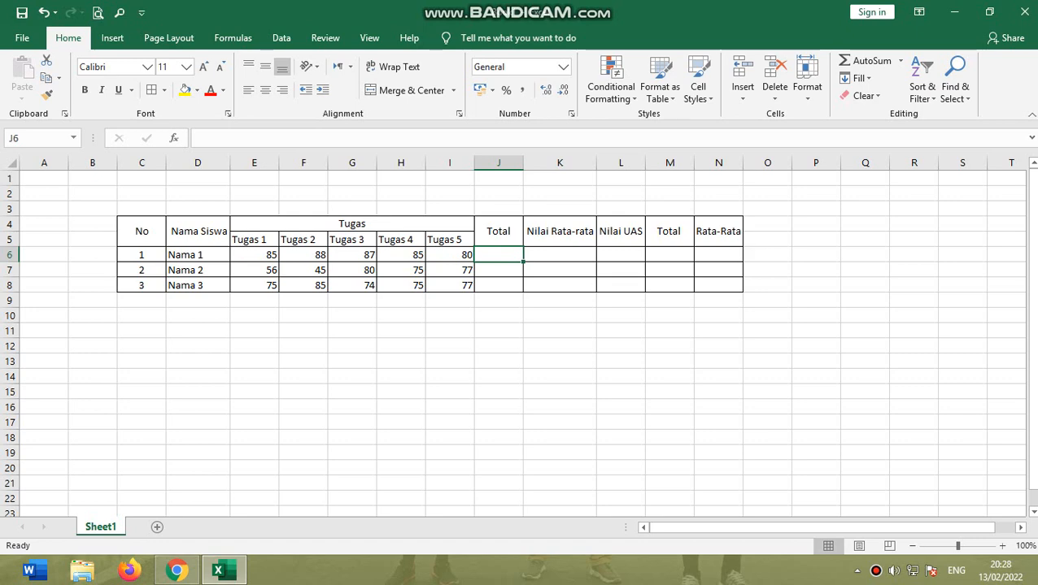
{"action": "type", "text": "="}
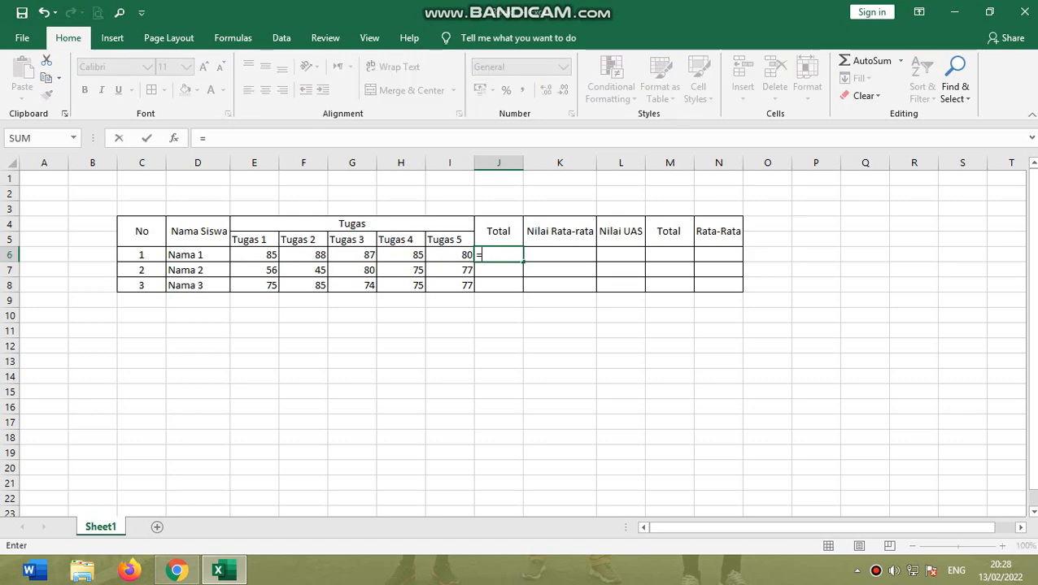
{"action": "left_click", "coordinate": [254, 256]}
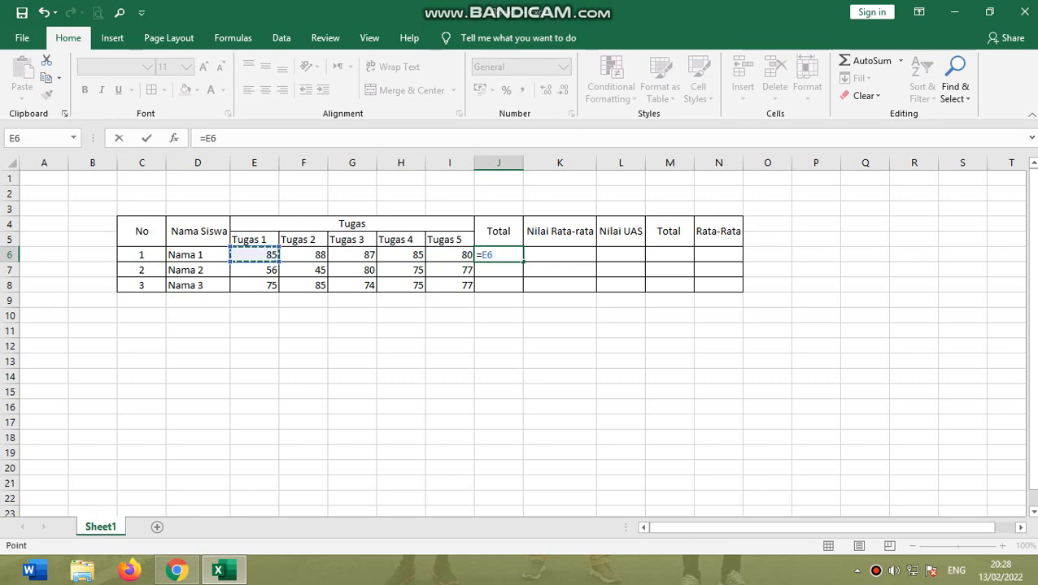
{"action": "type", "text": "+"}
{"action": "left_click", "coordinate": [303, 256]}
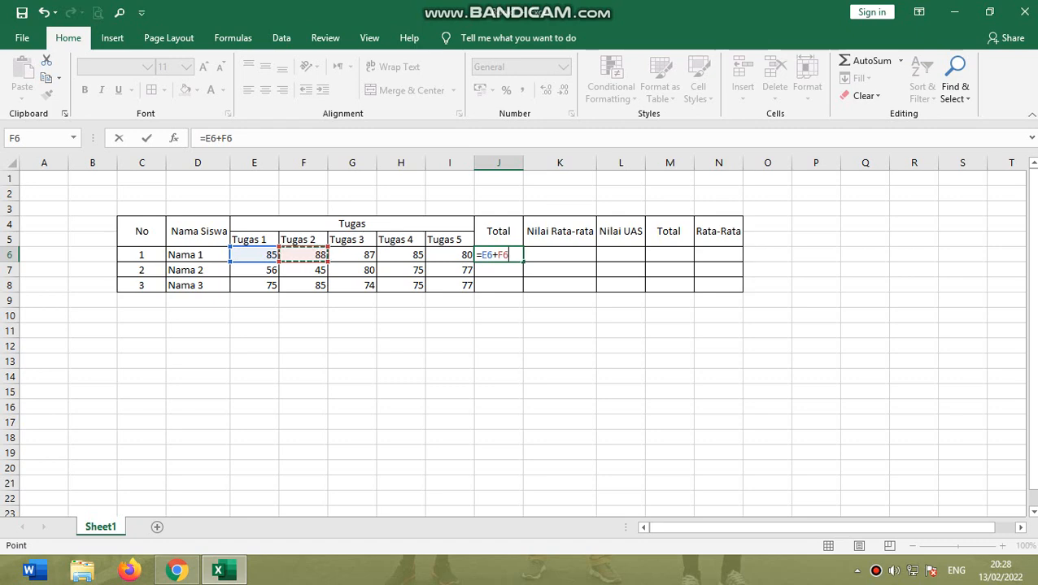
{"action": "type", "text": "+"}
{"action": "left_click", "coordinate": [352, 255]}
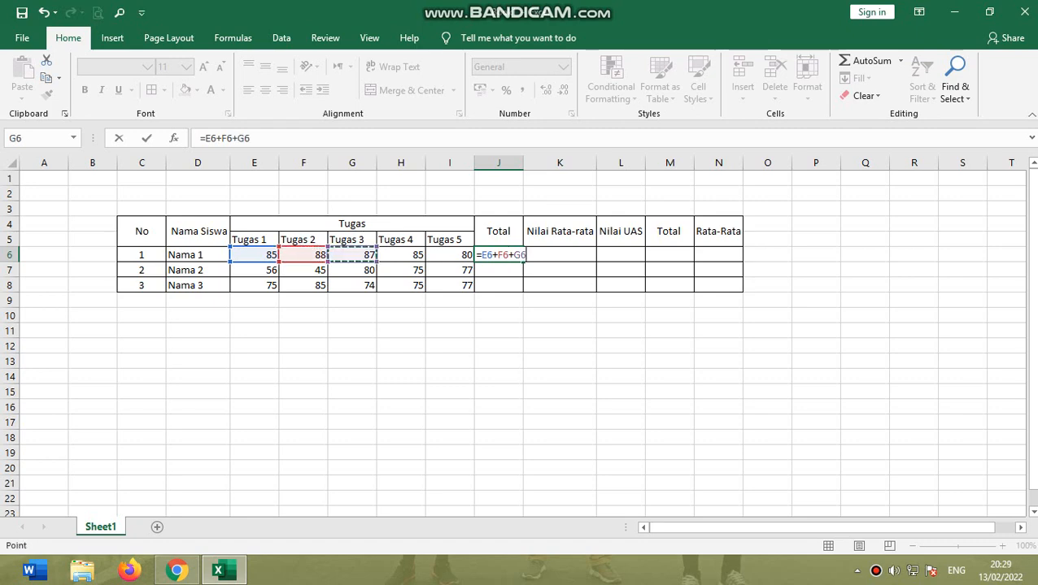
{"action": "type", "text": "+"}
{"action": "left_click", "coordinate": [400, 255]}
{"action": "type", "text": "+"}
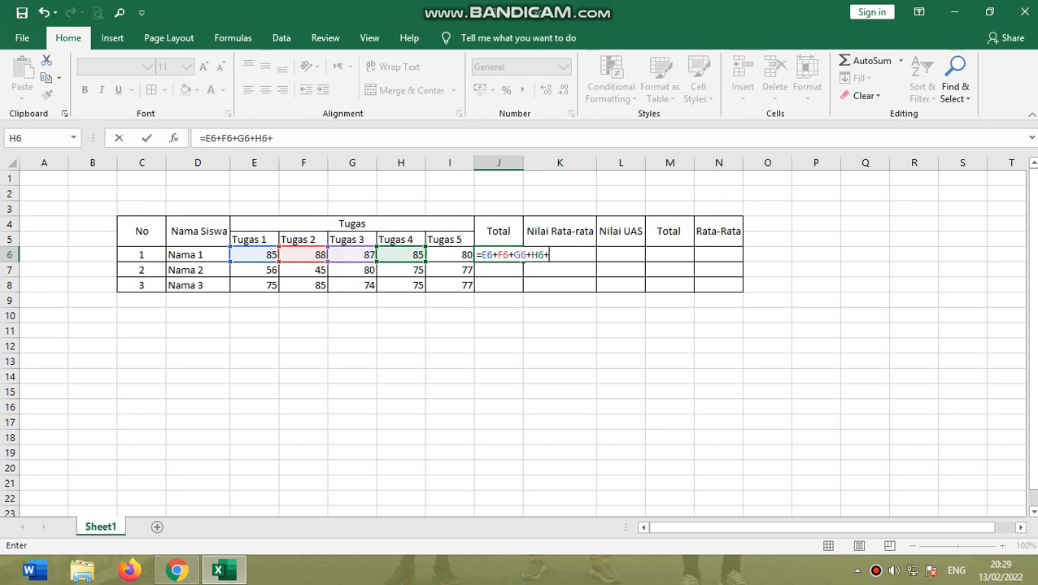
{"action": "left_click", "coordinate": [449, 255]}
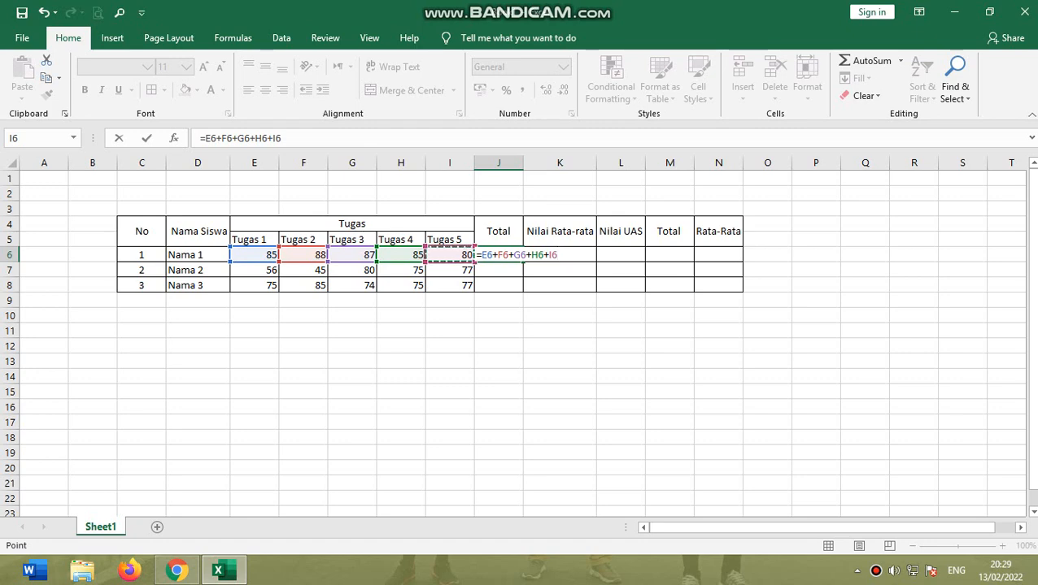
{"action": "key", "text": "Return"}
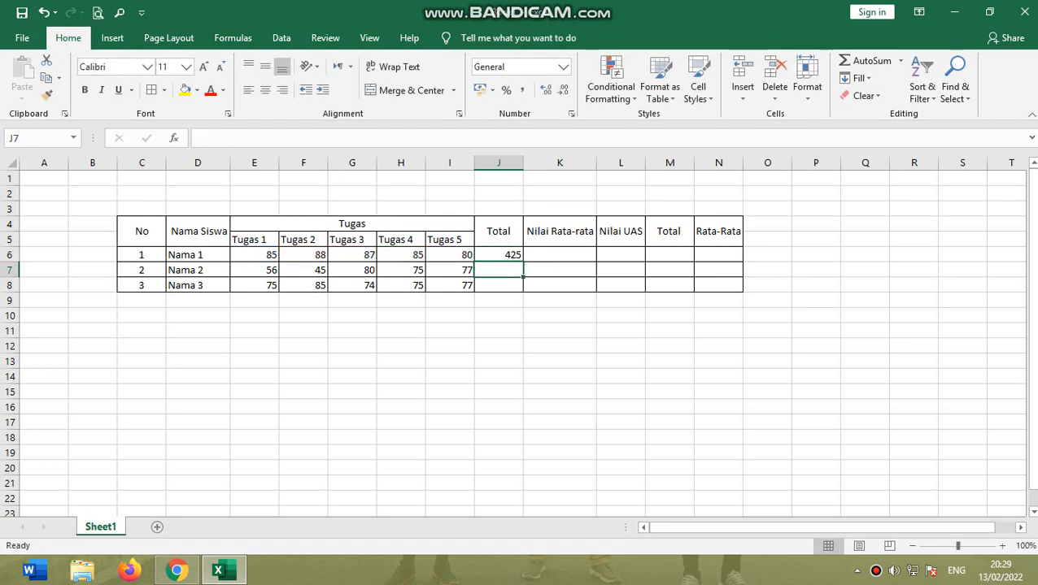
Step: Total Nama 2's assignment scores in J7 with the formula =SUM(E7:I7)
{"action": "type", "text": "="}
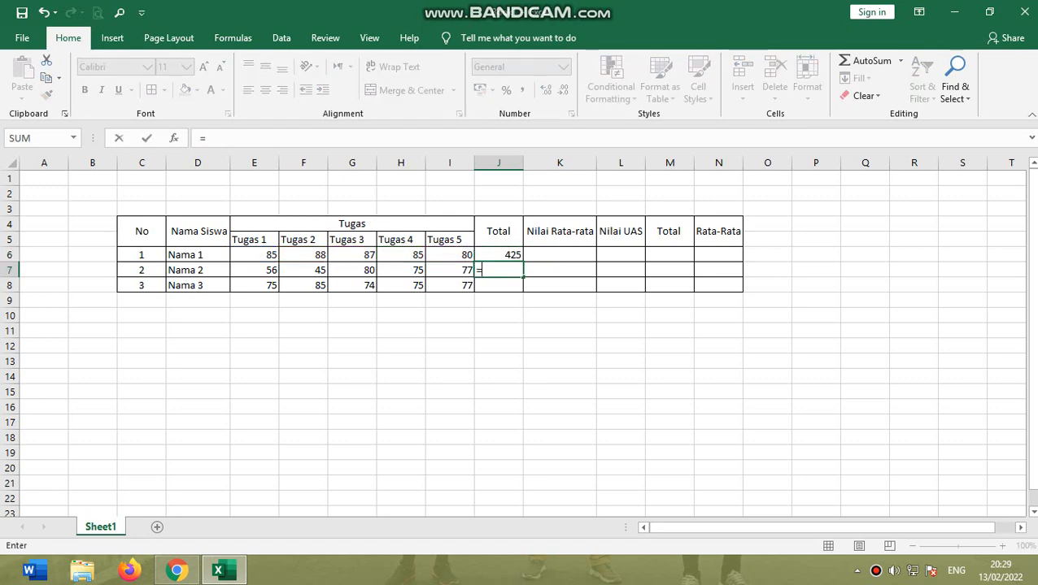
{"action": "type", "text": "sum"}
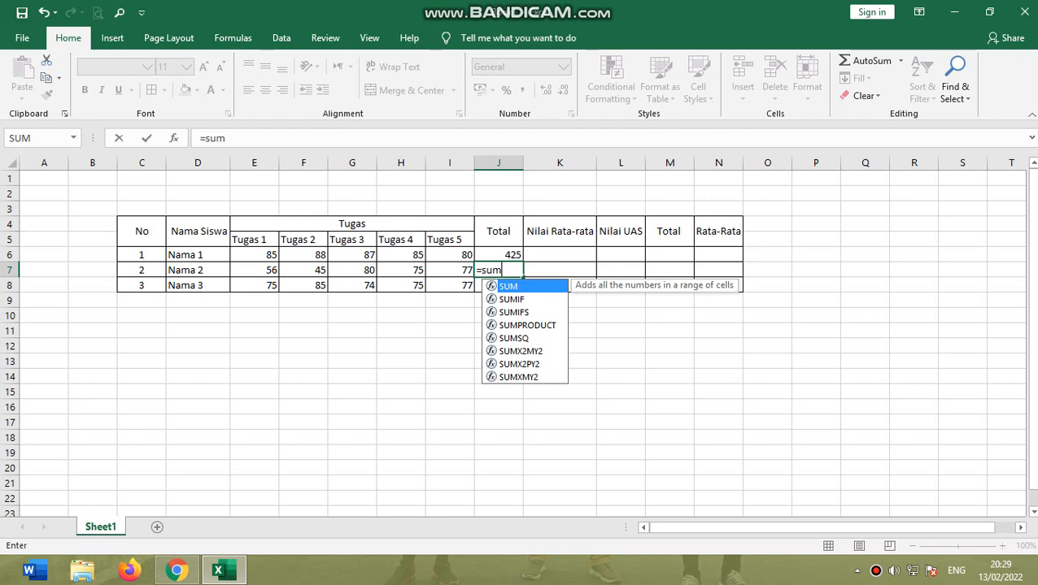
{"action": "type", "text": "("}
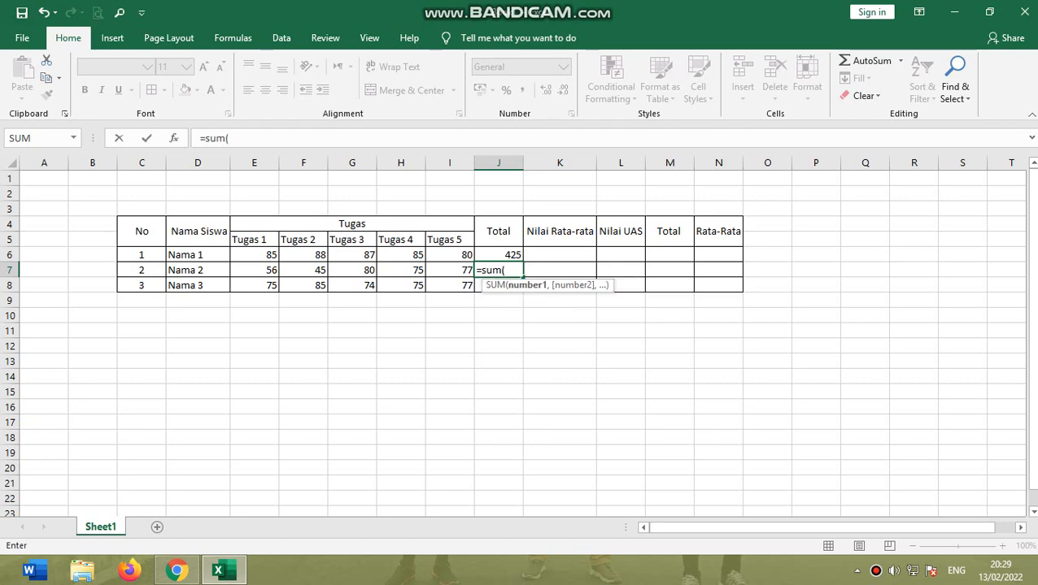
{"action": "left_click", "coordinate": [254, 270]}
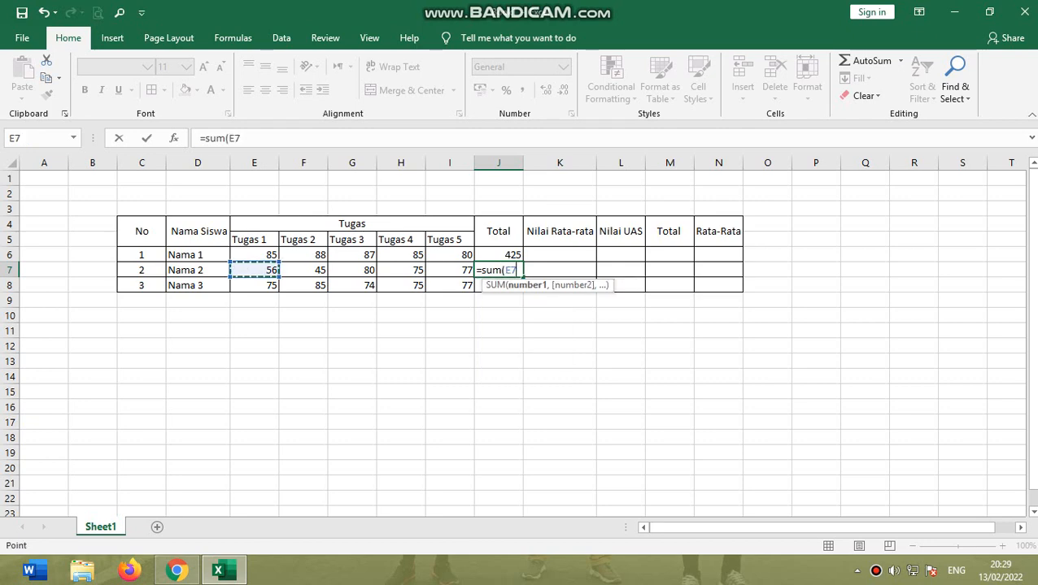
{"action": "left_click_drag", "start_coordinate": [254, 270], "coordinate": [451, 272]}
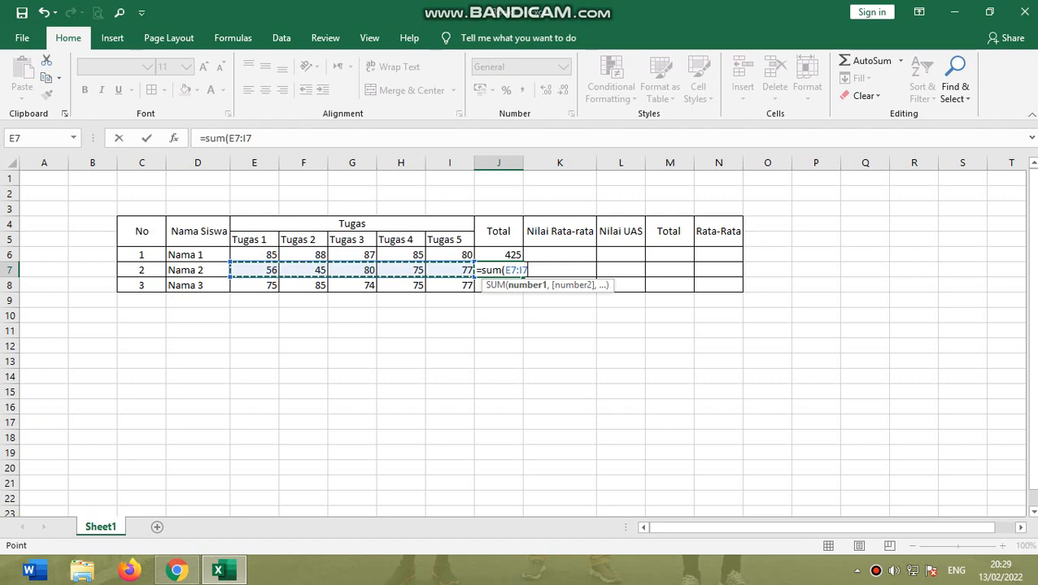
{"action": "type", "text": ")"}
{"action": "key", "text": "Return"}
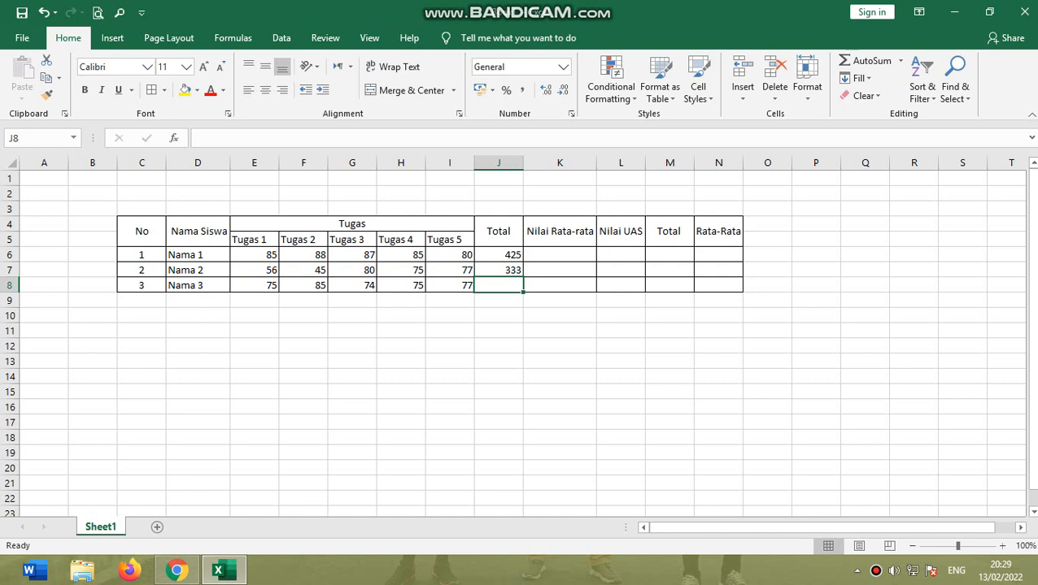
Step: Fill the SUM formula from J7 down to J8 for Nama 3 and check the copied formula against its source
{"action": "key", "text": "Up"}
{"action": "key", "text": "Up"}
{"action": "key", "text": "Down"}
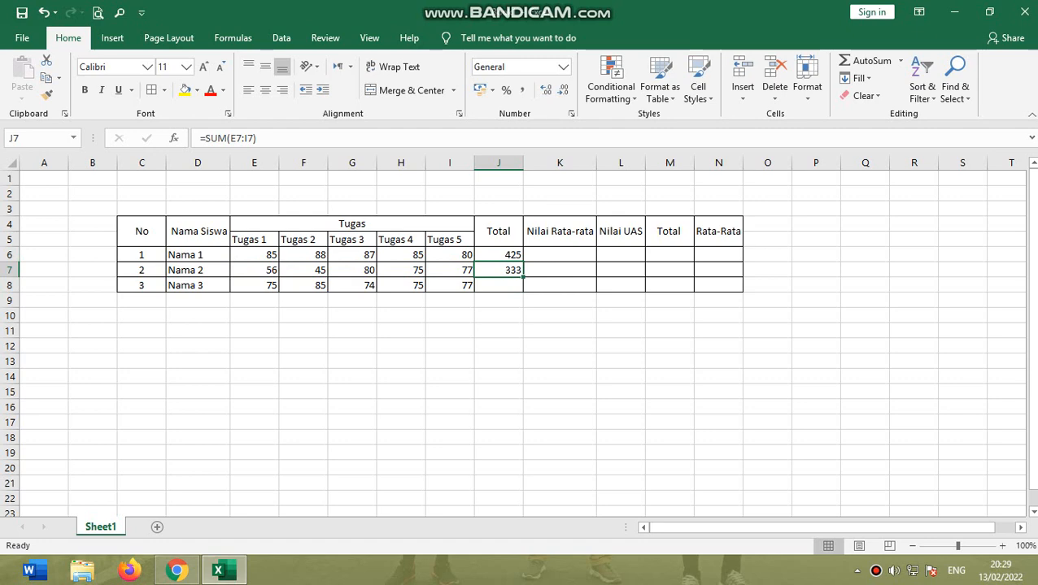
{"action": "left_click_drag", "start_coordinate": [523, 277], "coordinate": [517, 287]}
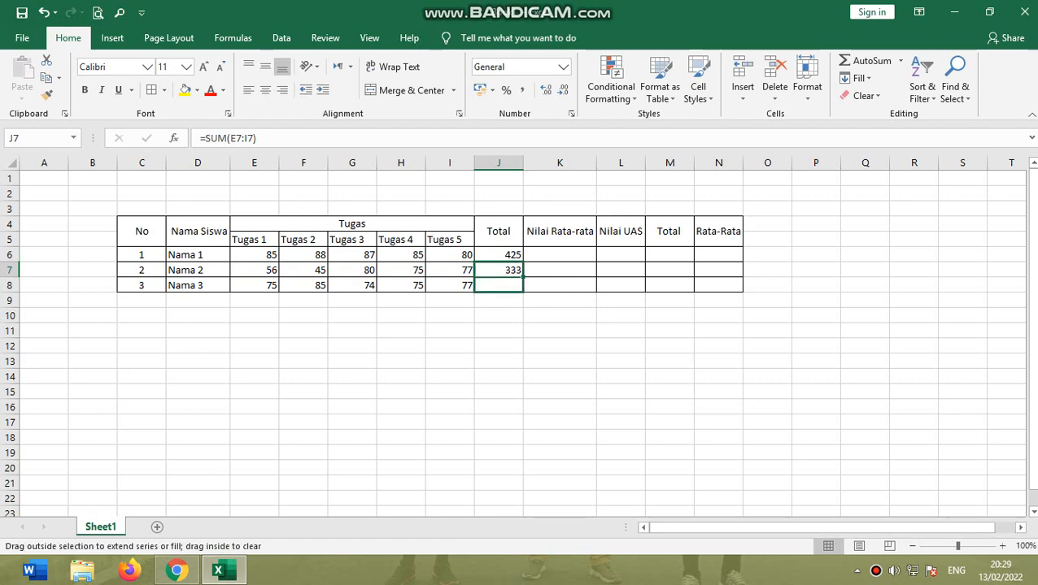
{"action": "left_click_drag", "start_coordinate": [523, 292], "coordinate": [522, 292]}
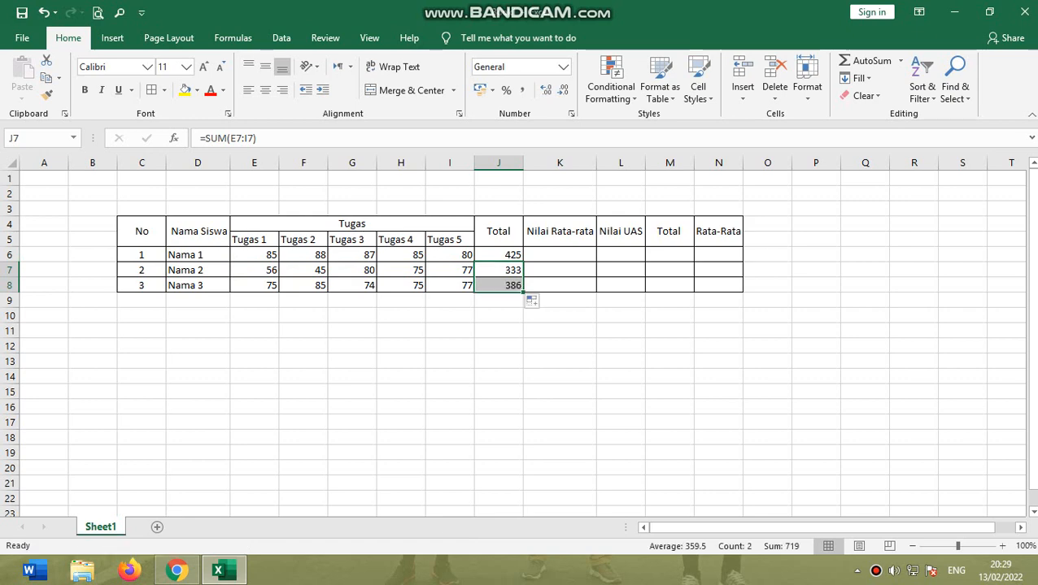
{"action": "left_click", "coordinate": [255, 286]}
{"action": "left_click", "coordinate": [450, 285]}
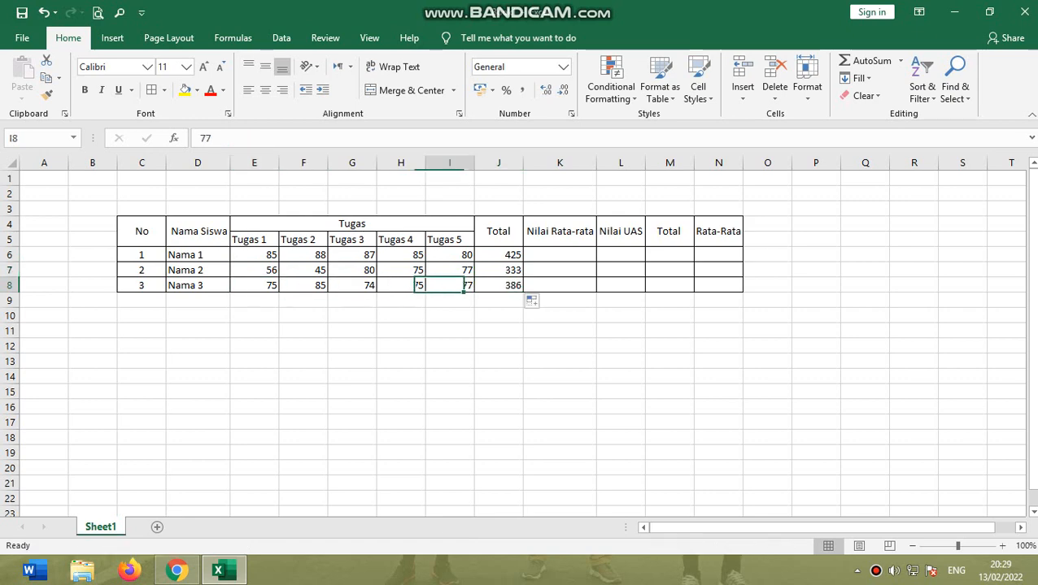
{"action": "left_click", "coordinate": [499, 269]}
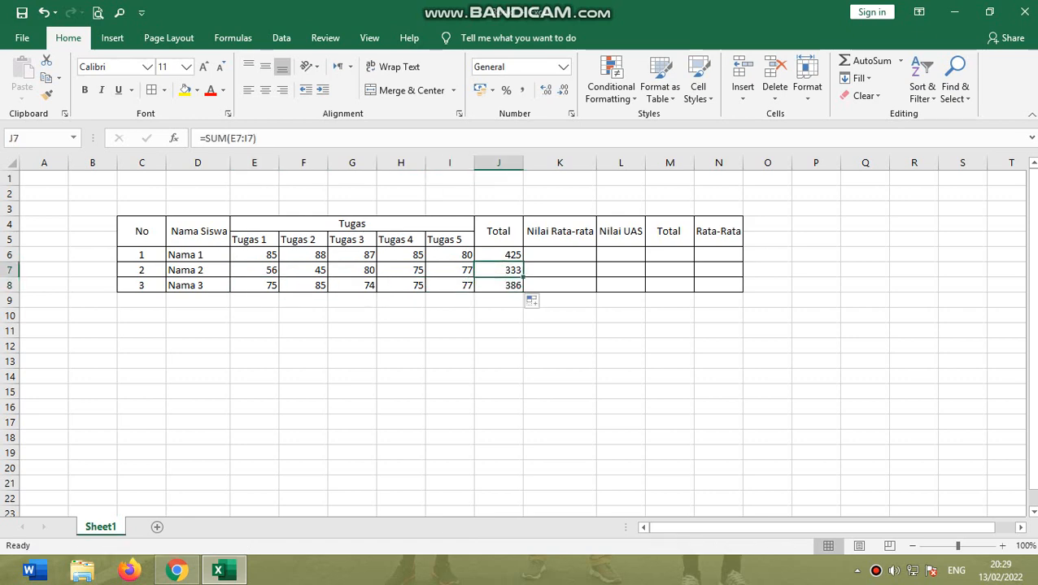
{"action": "left_click", "coordinate": [499, 285]}
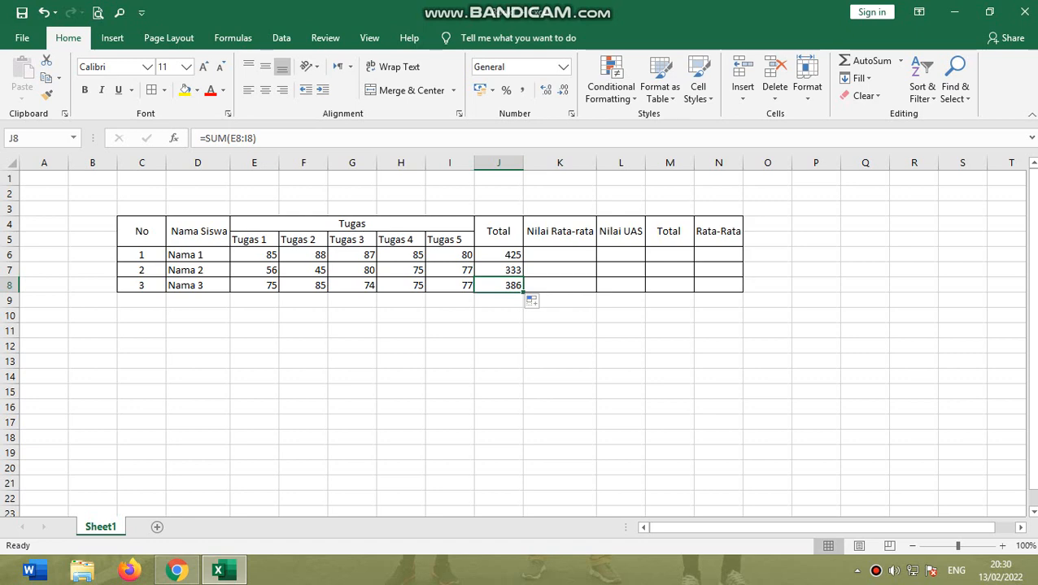
Step: Calculate Nama 1's assignment average in K6 with the formula =J6/5
{"action": "left_click", "coordinate": [559, 255]}
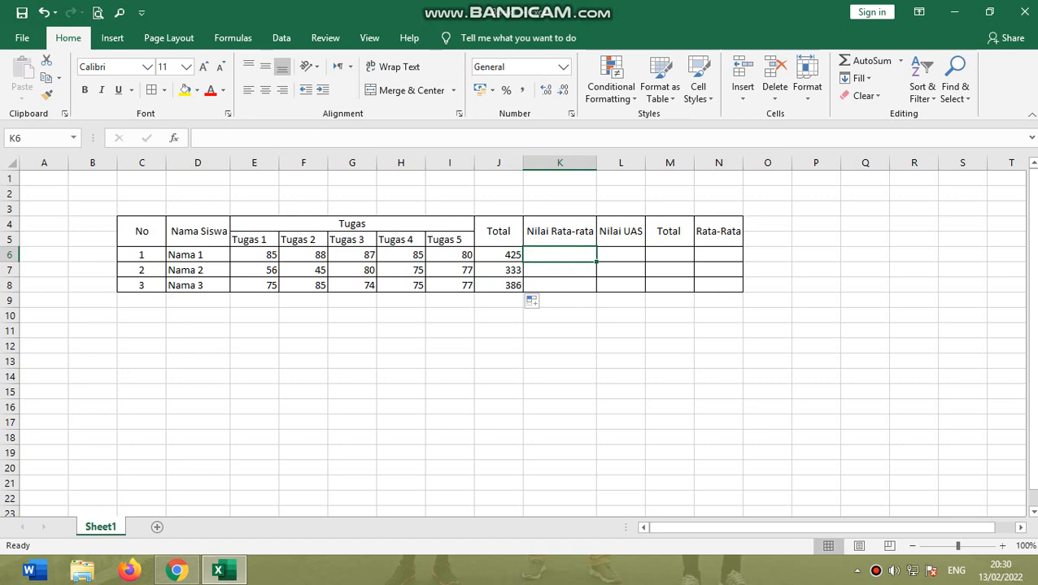
{"action": "type", "text": "="}
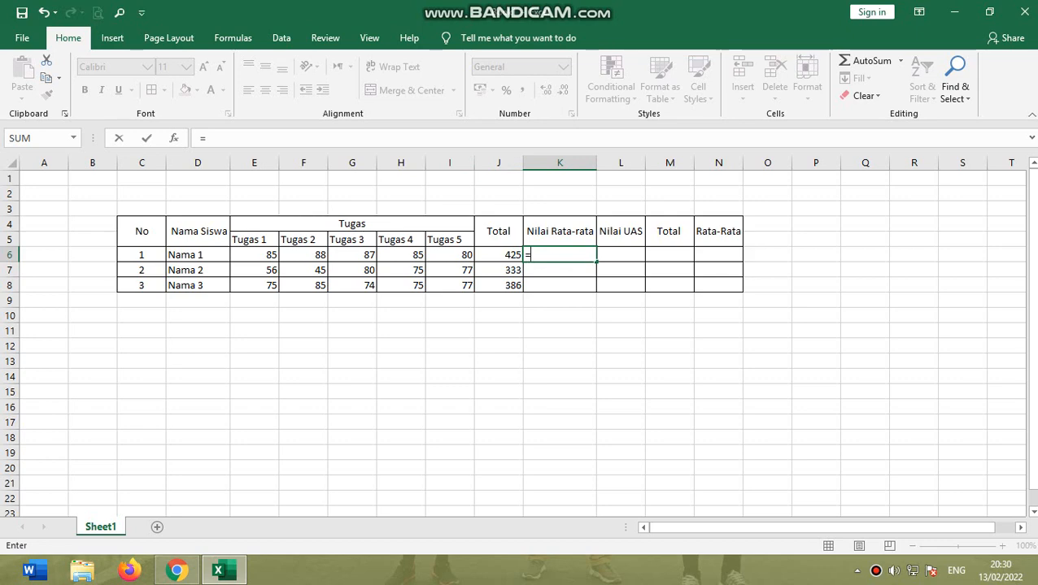
{"action": "key", "text": "Left"}
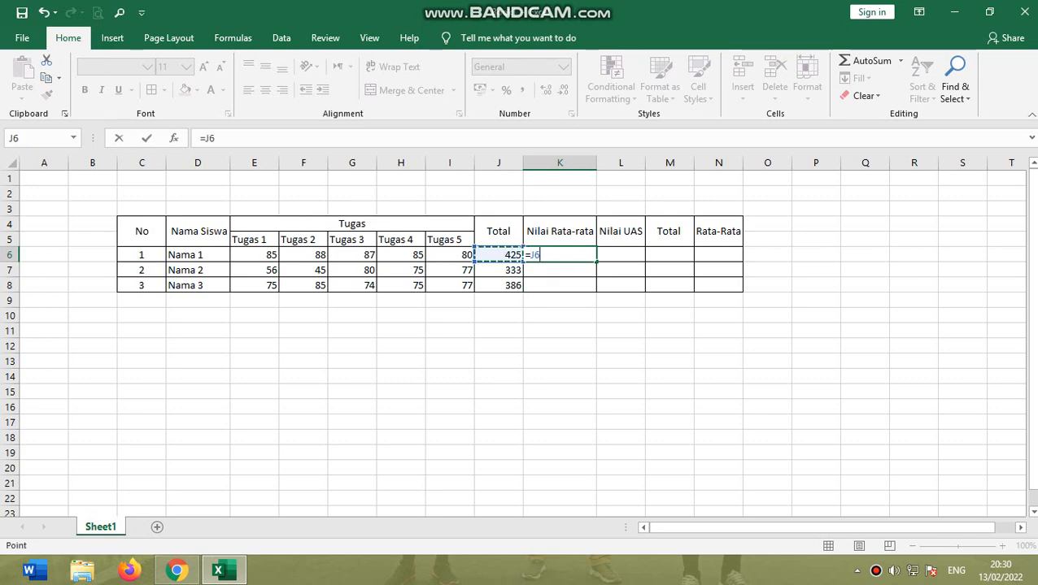
{"action": "type", "text": "/"}
{"action": "left_click", "coordinate": [450, 240]}
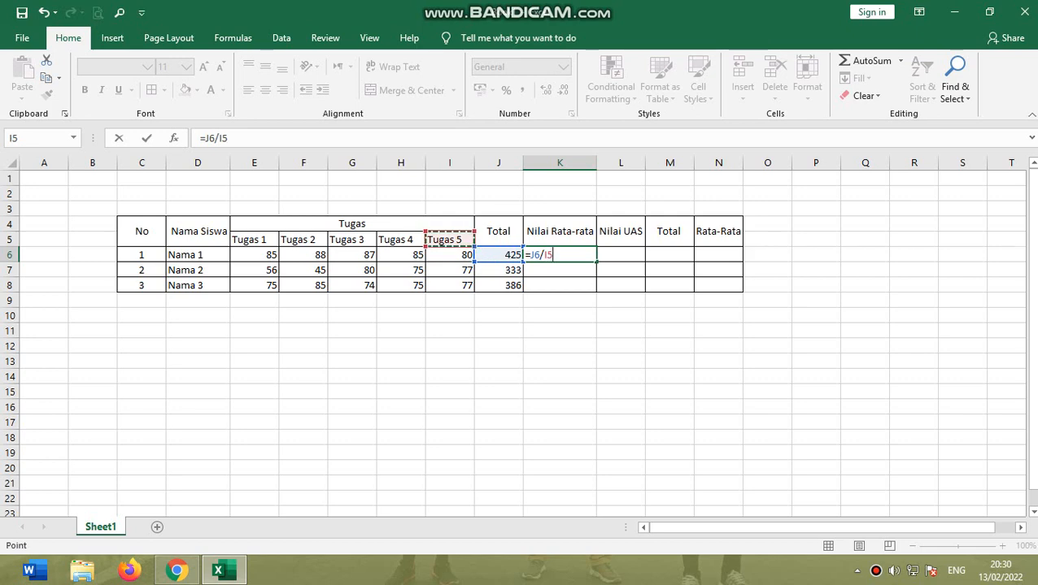
{"action": "key", "text": "BackSpace"}
{"action": "key", "text": "BackSpace"}
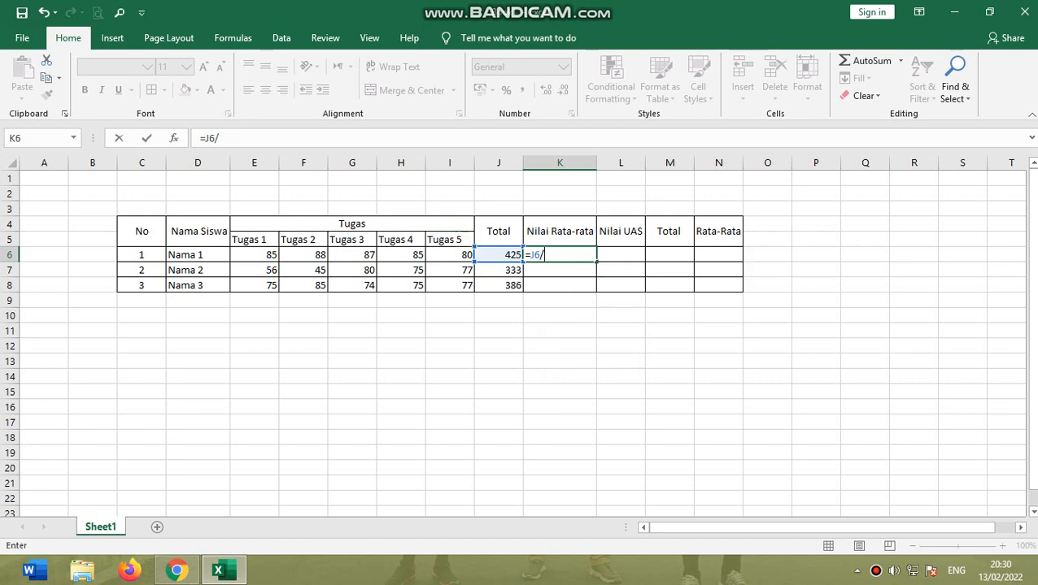
{"action": "type", "text": "5"}
{"action": "key", "text": "Return"}
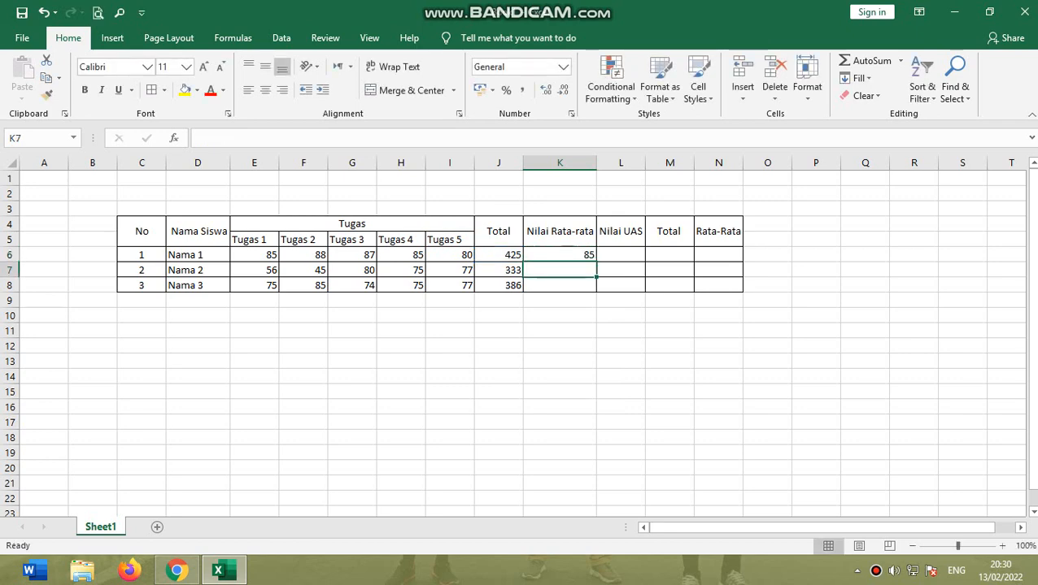
Step: Fill the assignment average formula from K6 down to K8 for Nama 2 and Nama 3
{"action": "left_click", "coordinate": [560, 255]}
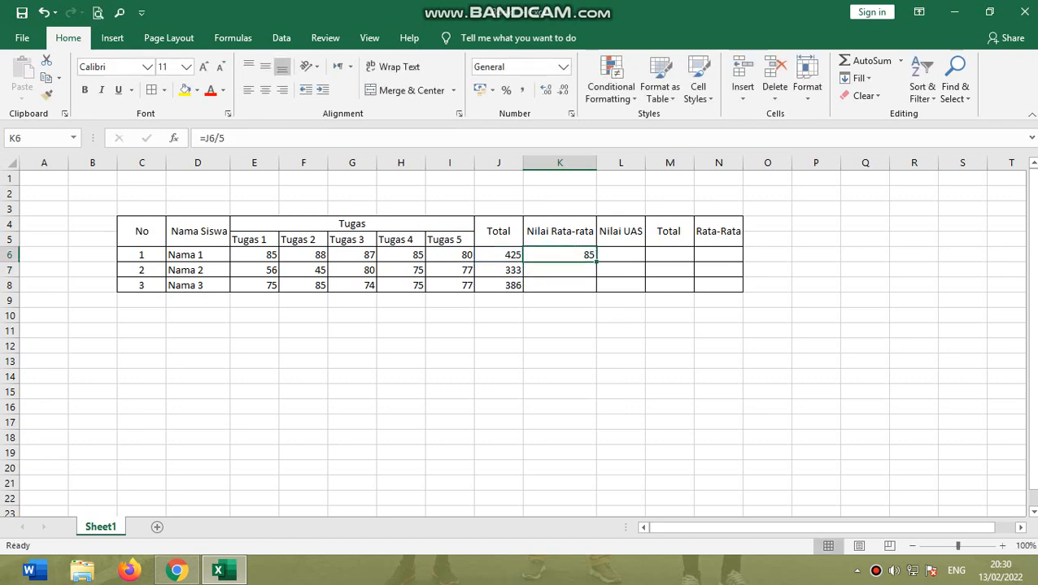
{"action": "left_click_drag", "start_coordinate": [596, 262], "coordinate": [596, 291]}
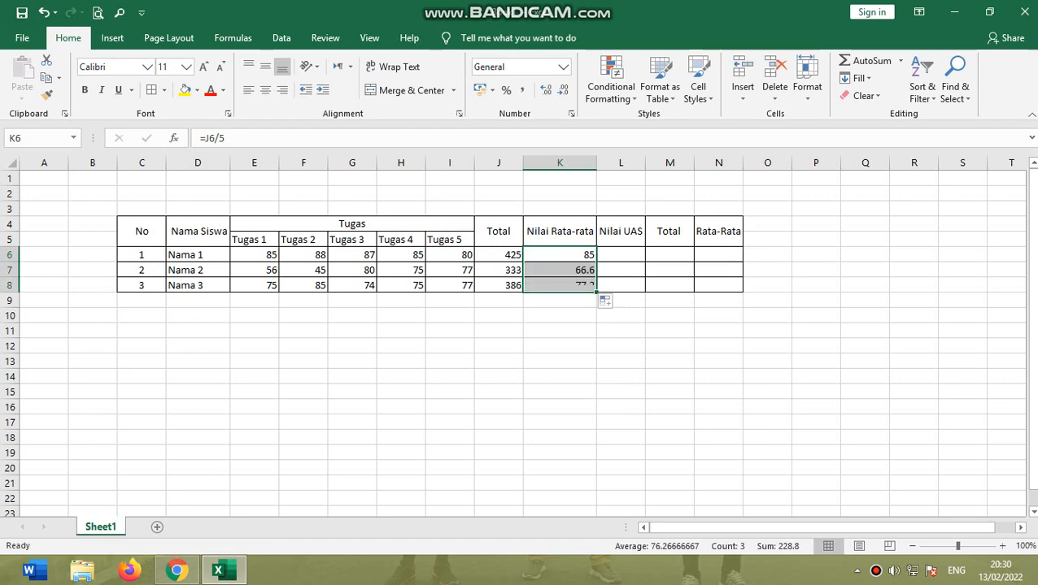
{"action": "left_click", "coordinate": [559, 315]}
Step: Enter a Nilai UAS score of 75 for each of the three students in L6:L8
{"action": "left_click", "coordinate": [620, 255]}
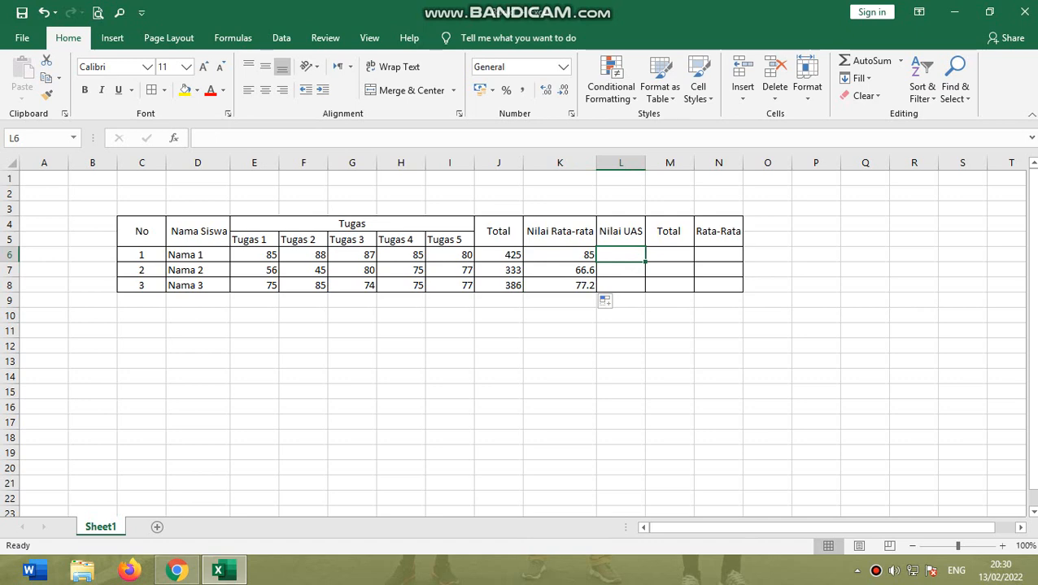
{"action": "type", "text": "75"}
{"action": "key", "text": "Return"}
{"action": "type", "text": "75"}
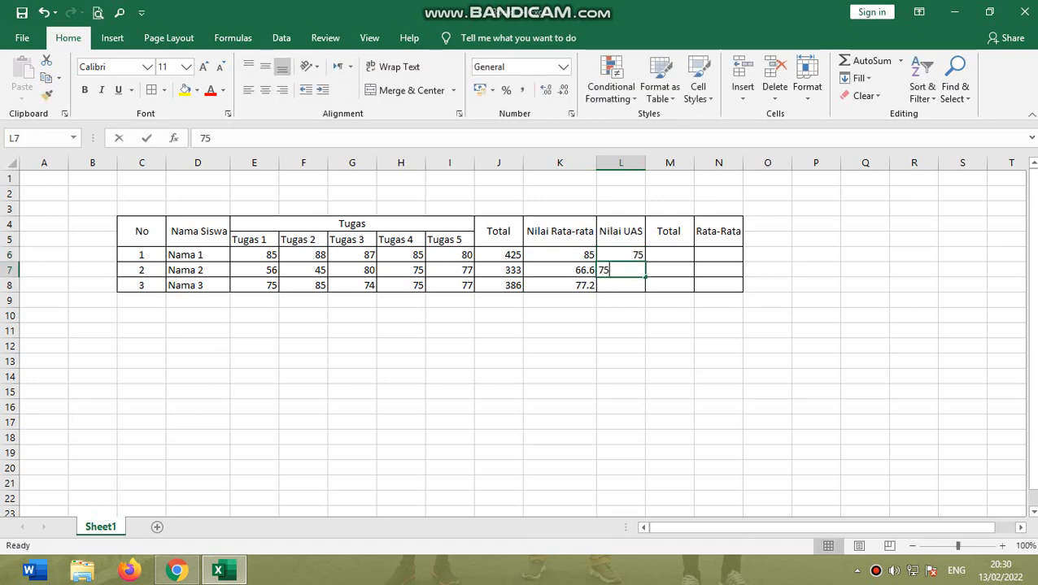
{"action": "key", "text": "Return"}
{"action": "type", "text": "75"}
{"action": "key", "text": "Return"}
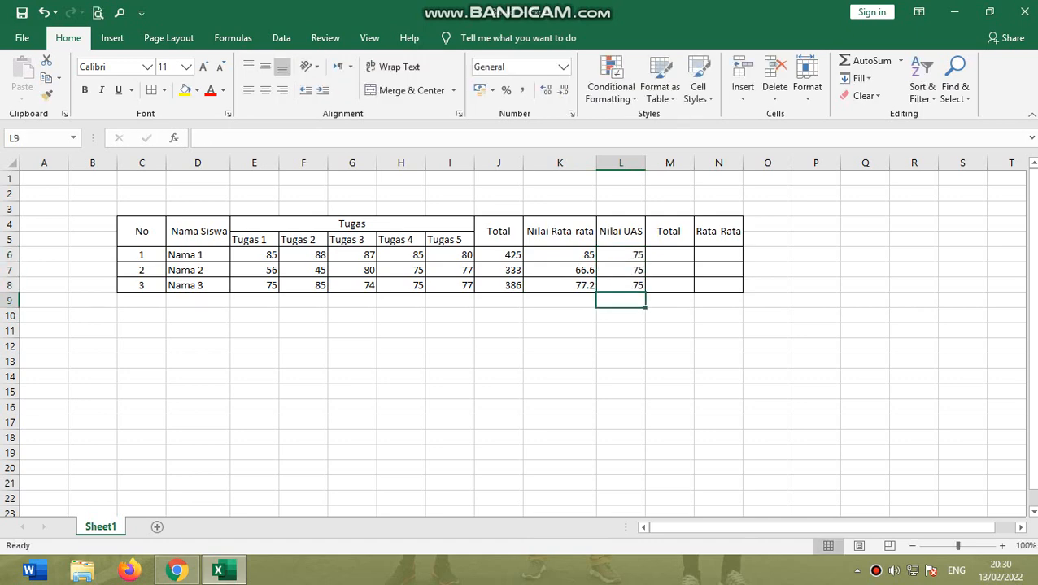
Step: Add Nama 1's assignment average and UAS score in M6 with the formula =K6+L6
{"action": "left_click", "coordinate": [669, 255]}
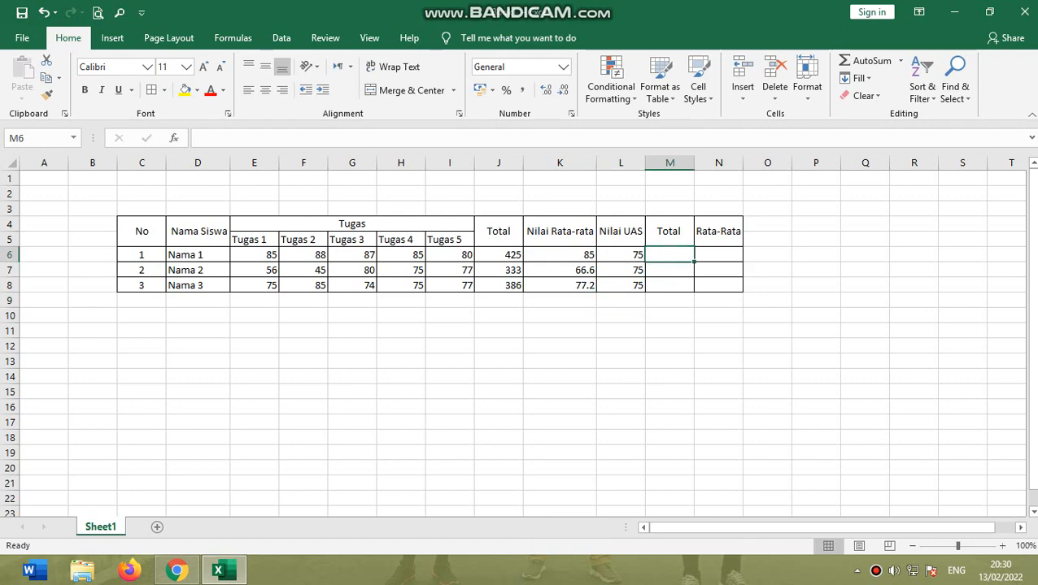
{"action": "left_click", "coordinate": [621, 256]}
{"action": "left_click", "coordinate": [559, 255]}
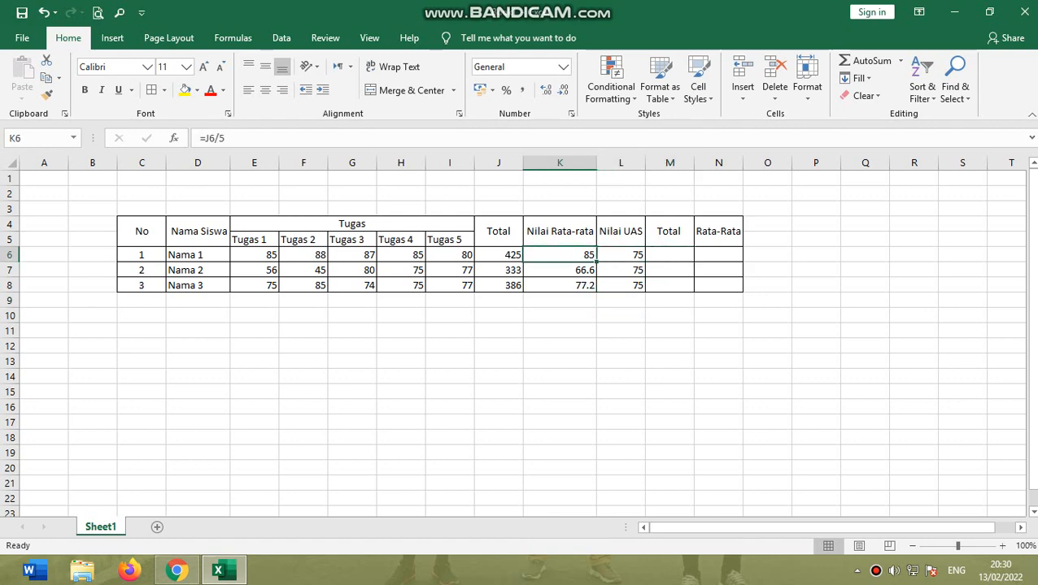
{"action": "left_click", "coordinate": [669, 255]}
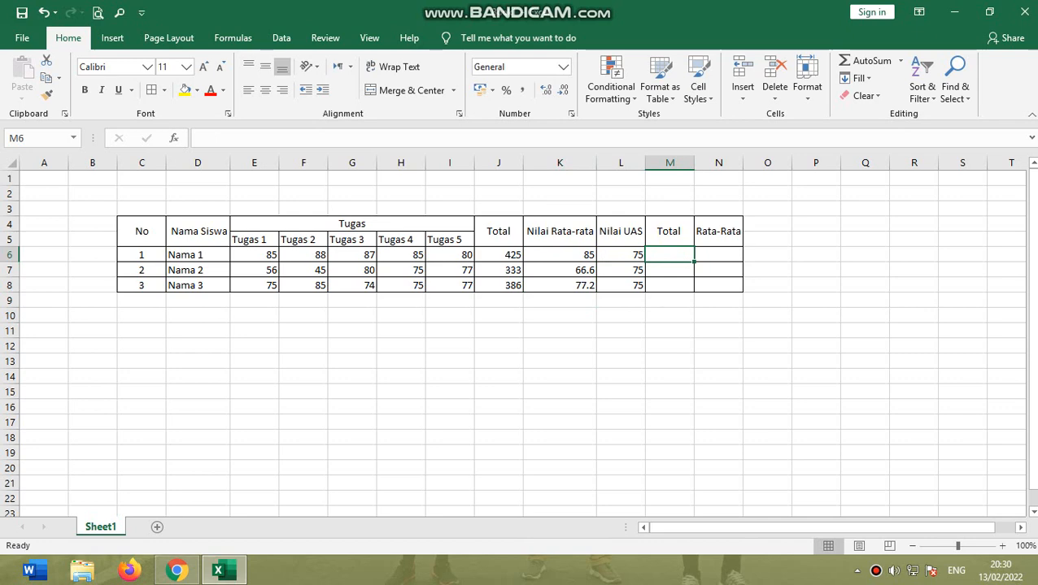
{"action": "type", "text": "="}
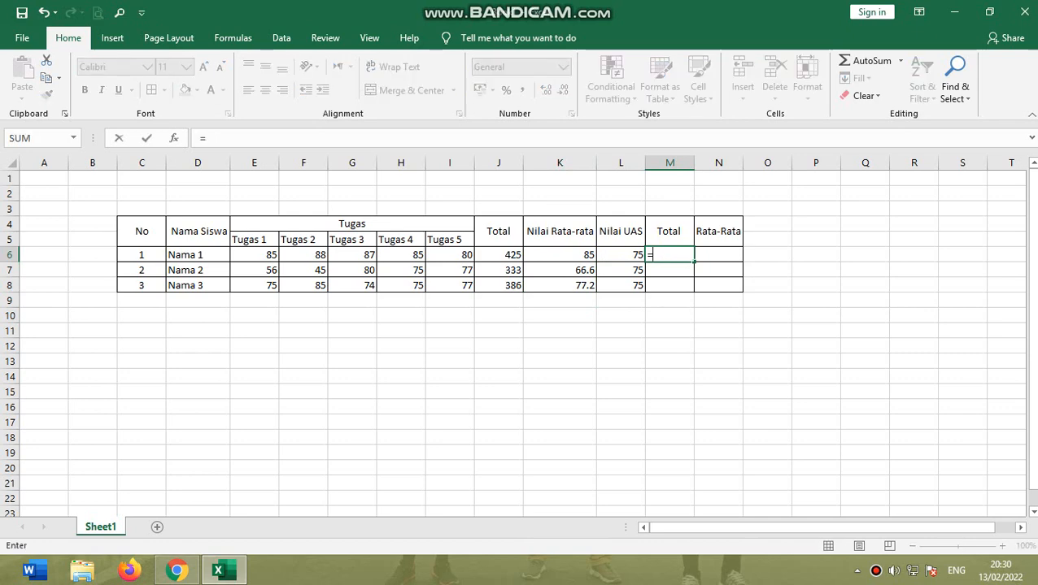
{"action": "left_click", "coordinate": [559, 255]}
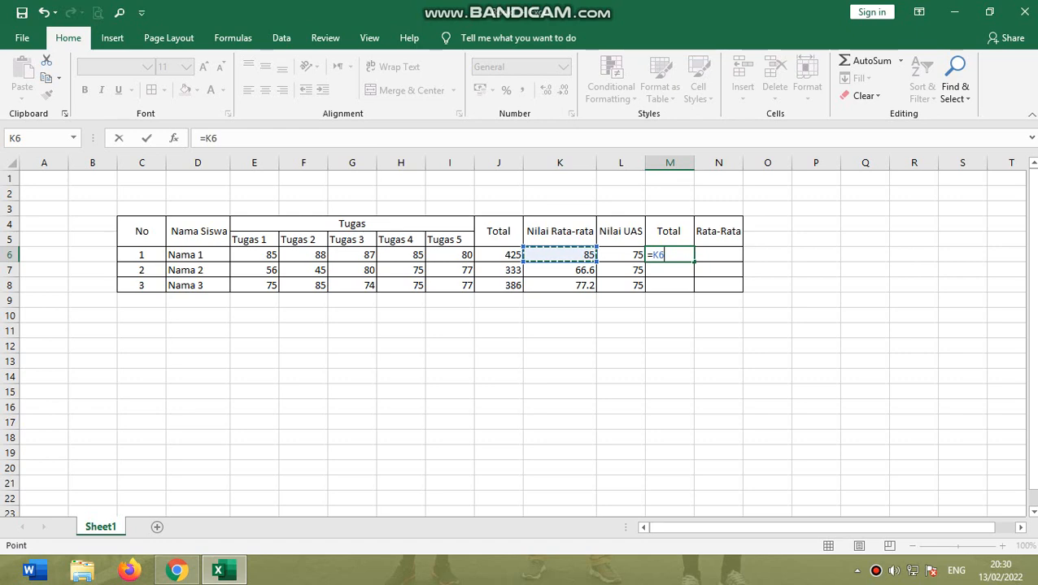
{"action": "type", "text": "+"}
{"action": "left_click", "coordinate": [621, 255]}
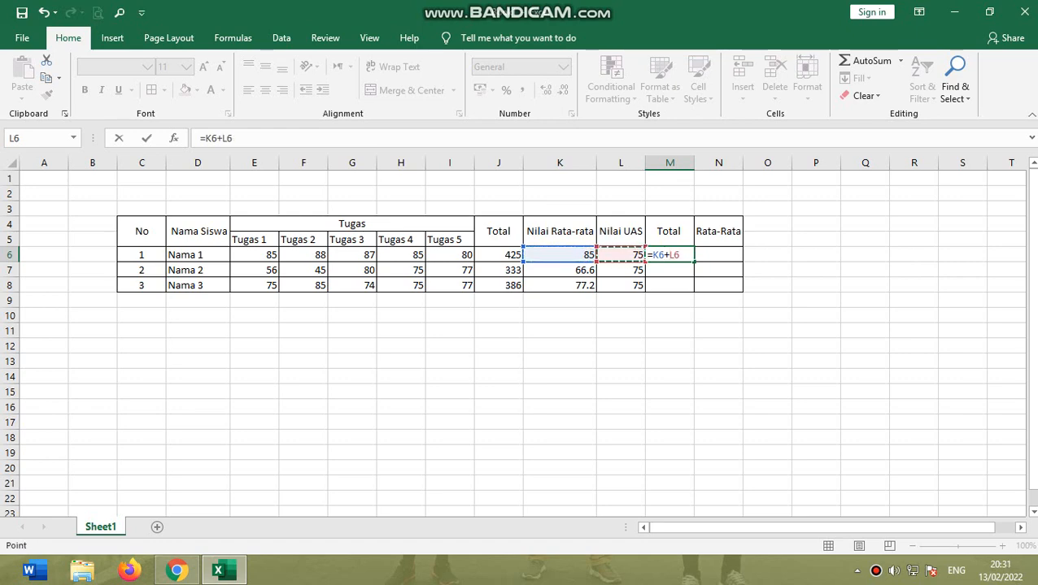
{"action": "key", "text": "Return"}
Step: Fill the total formula from M6 down to M8 and check the copied formulas in each row
{"action": "left_click", "coordinate": [669, 255]}
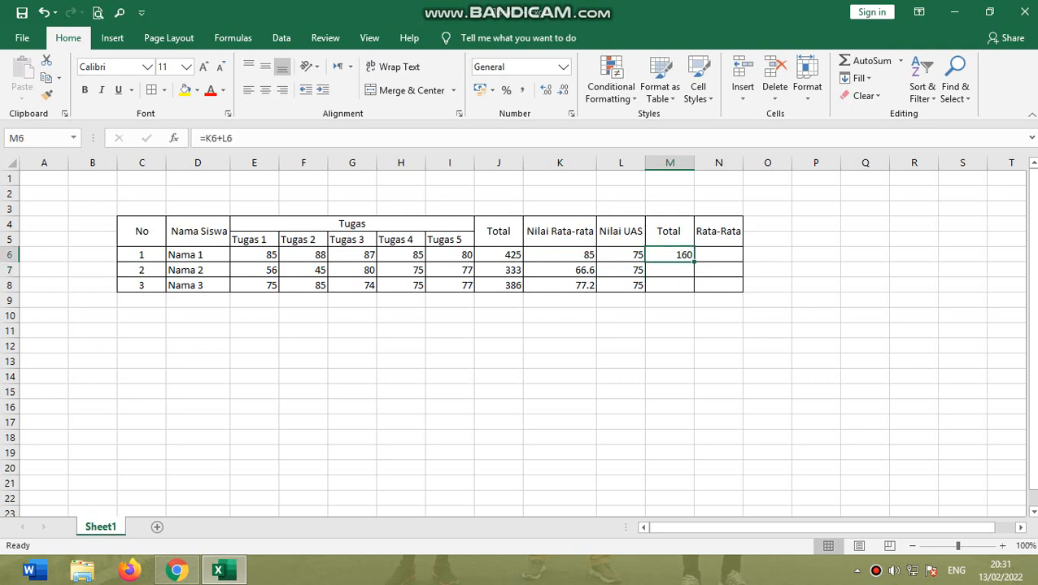
{"action": "left_click_drag", "start_coordinate": [693, 262], "coordinate": [693, 289]}
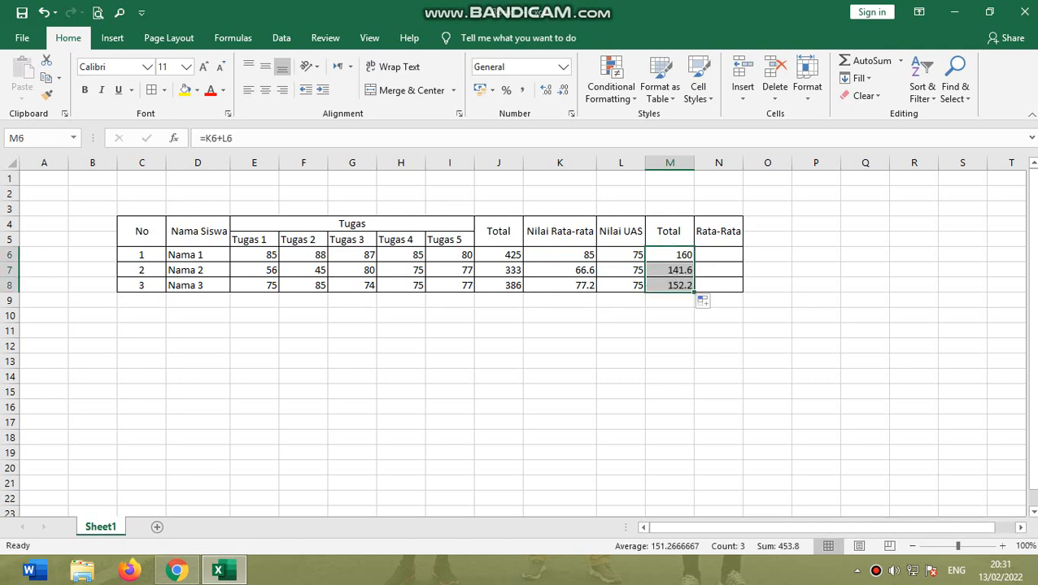
{"action": "left_click", "coordinate": [669, 255]}
{"action": "left_click", "coordinate": [669, 270]}
{"action": "left_click", "coordinate": [670, 285]}
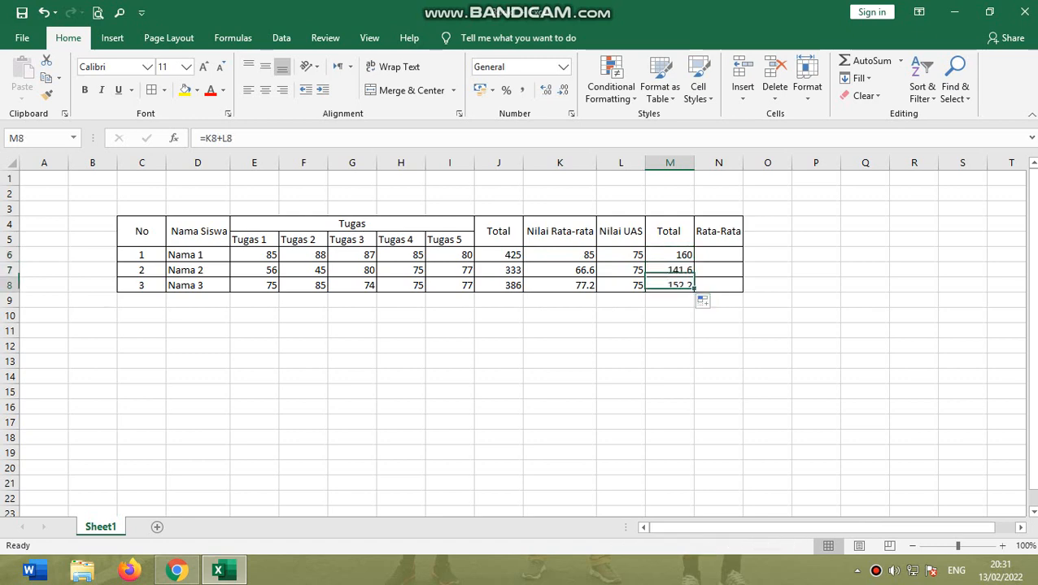
{"action": "left_click", "coordinate": [669, 270]}
{"action": "key", "text": "Up"}
Step: Calculate Nama 1's final Rata-Rata in N6 by halving the total with the formula =M6/2
{"action": "key", "text": "Right"}
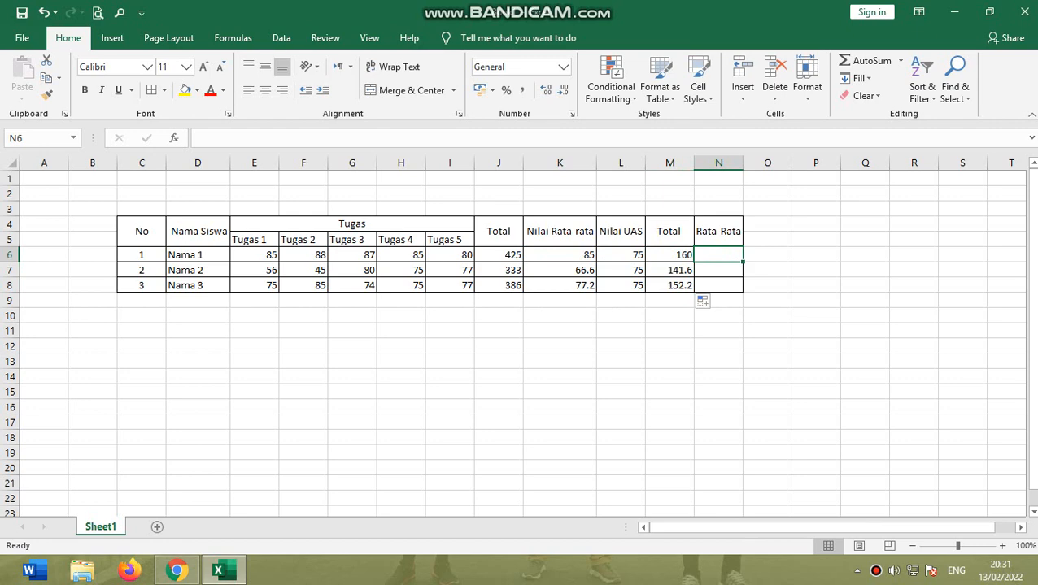
{"action": "key", "text": "Left"}
{"action": "key", "text": "Left"}
{"action": "key", "text": "Left"}
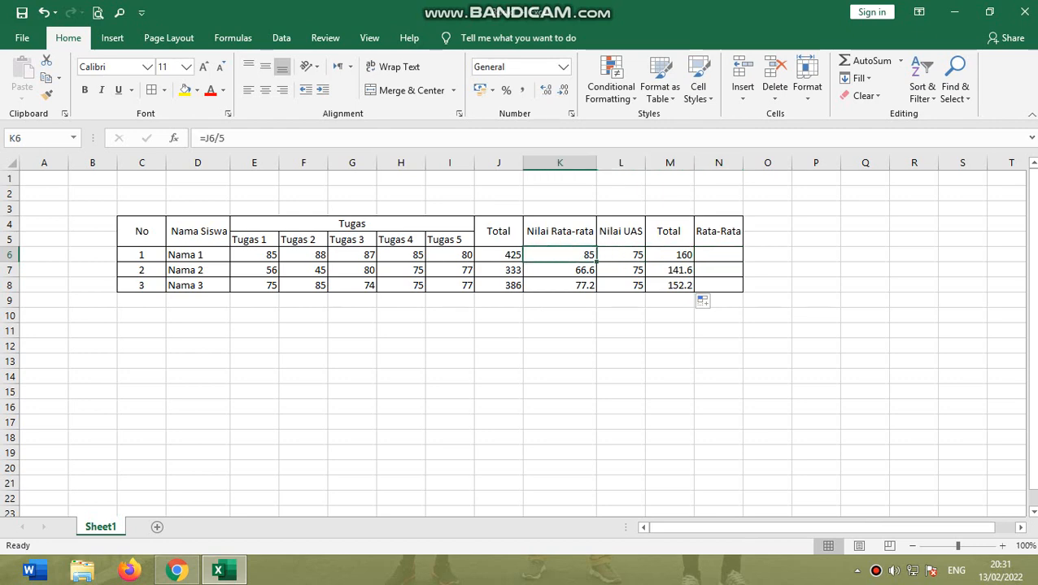
{"action": "left_click", "coordinate": [718, 255]}
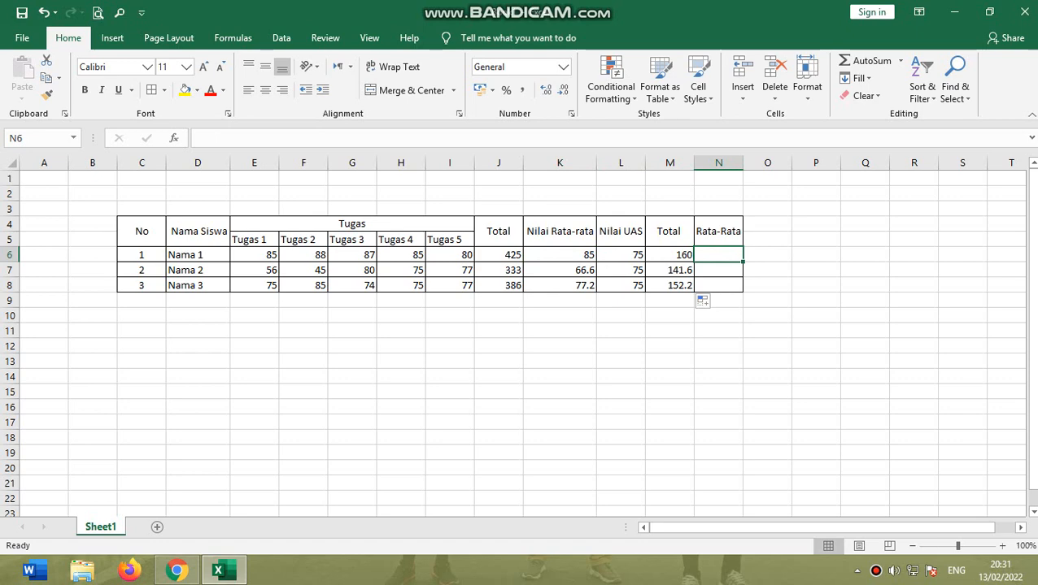
{"action": "type", "text": "="}
{"action": "key", "text": "Left"}
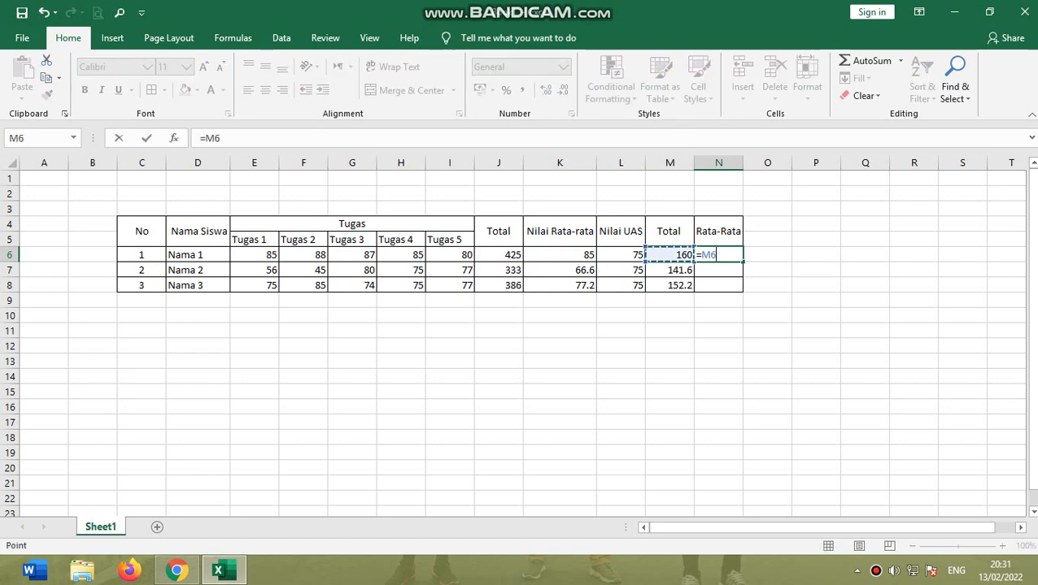
{"action": "type", "text": "/2"}
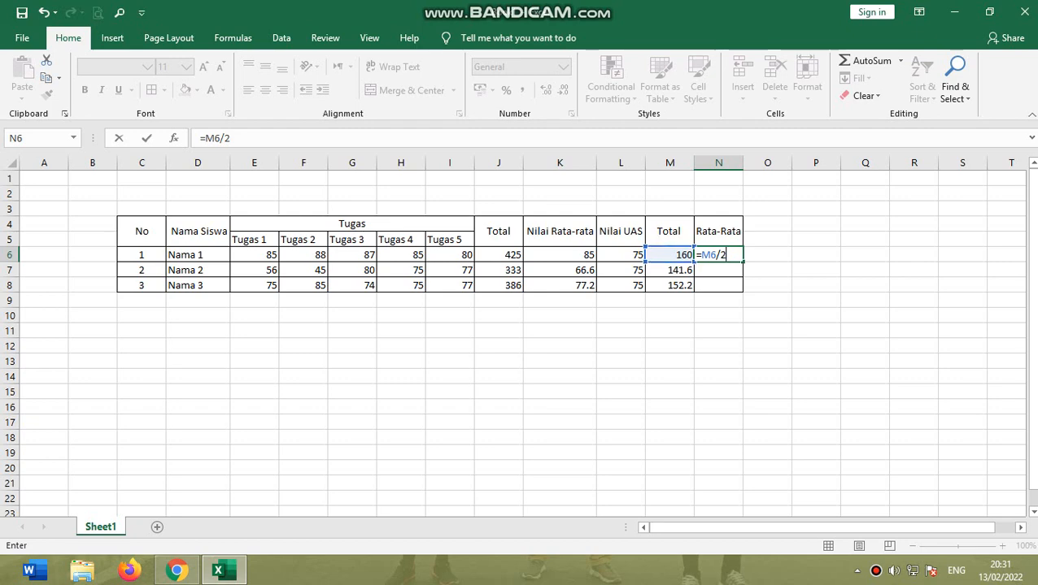
{"action": "key", "text": "Return"}
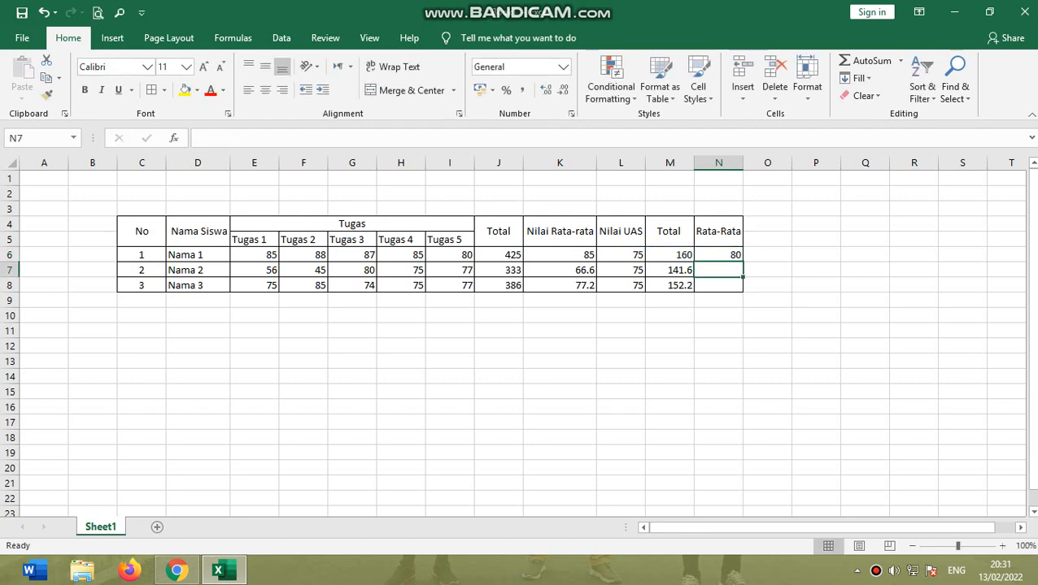
Step: Fill the final average formula from N6 down to N8 for Nama 2 and Nama 3
{"action": "left_click", "coordinate": [718, 255]}
{"action": "left_click_drag", "start_coordinate": [742, 262], "coordinate": [736, 291]}
{"action": "left_click", "coordinate": [718, 315]}
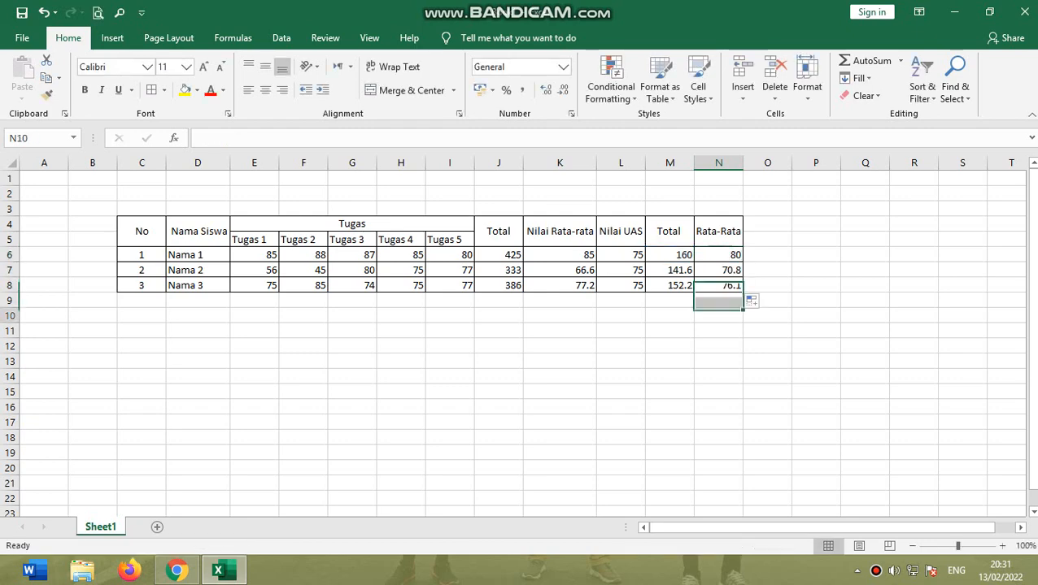